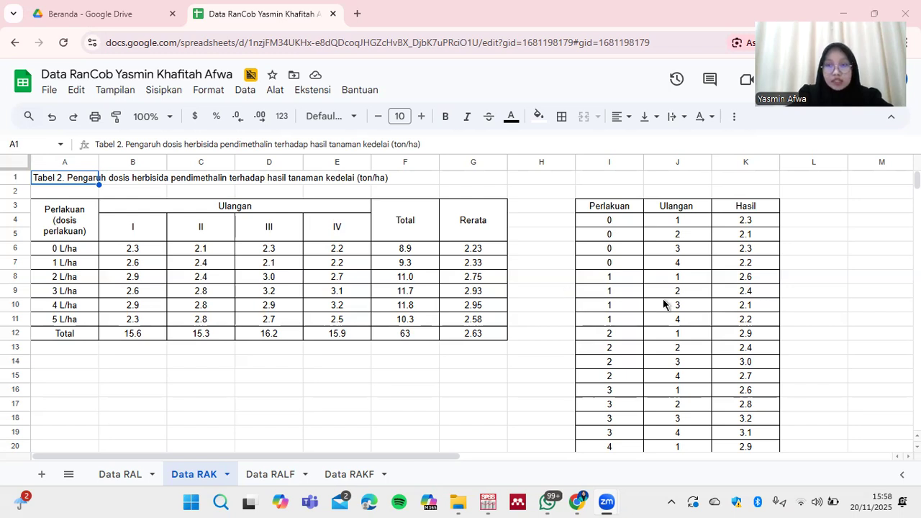
Step: Copy the Perlakuan, Ulangan and Hasil data in I4:K27 of the Data RAK sheet, without the header row
scroll(663, 303, down, 1)
scroll(663, 303, down, 2)
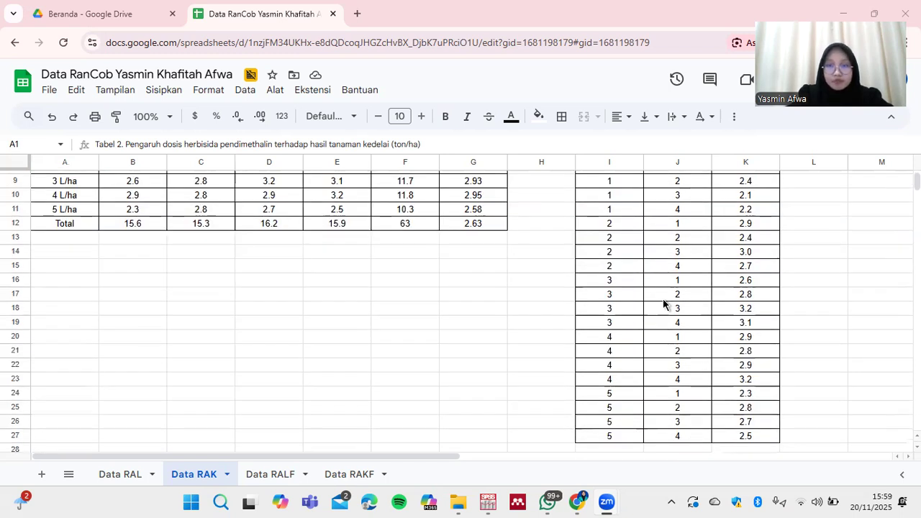
scroll(663, 304, up, 3)
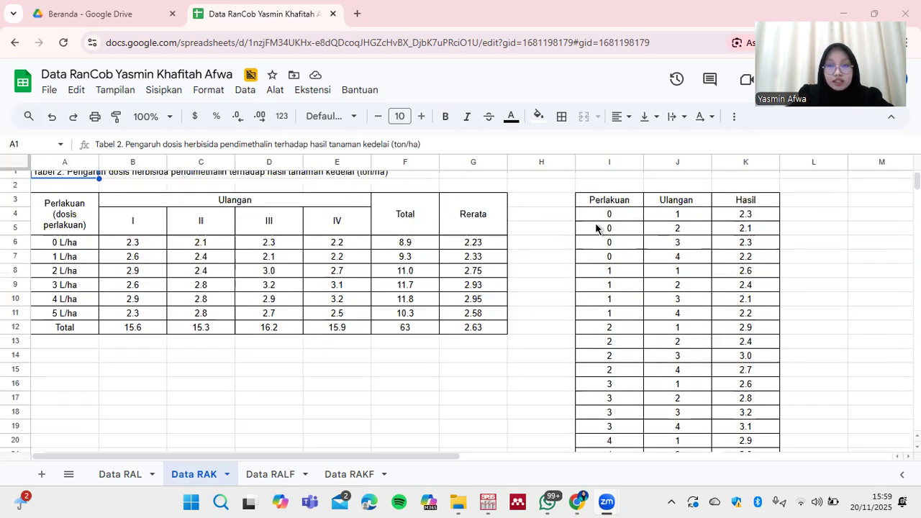
click(632, 223)
drag(732, 228, 736, 228)
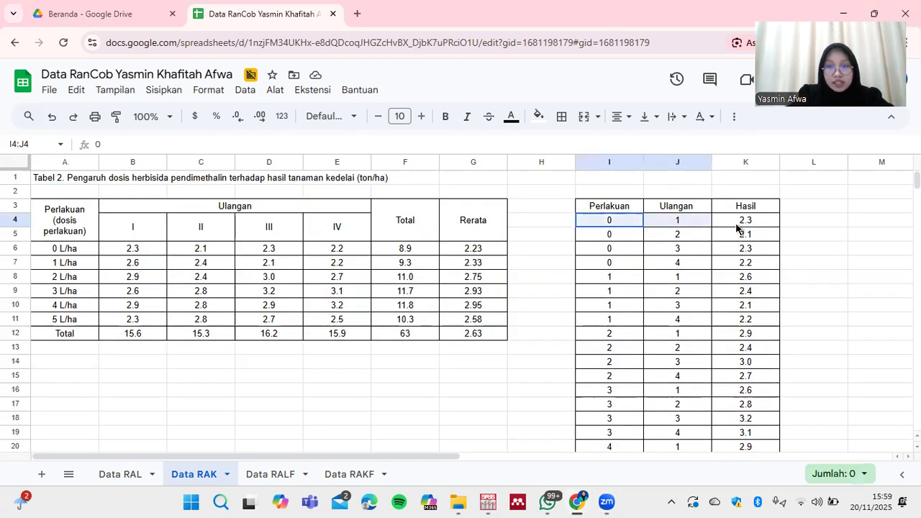
shift+click(737, 447)
drag(735, 459, 722, 404)
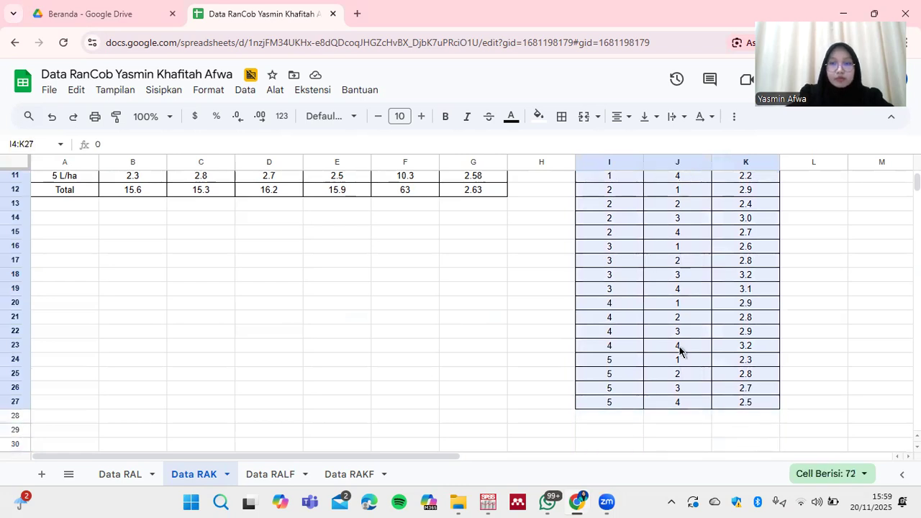
right_click(722, 173)
click(719, 149)
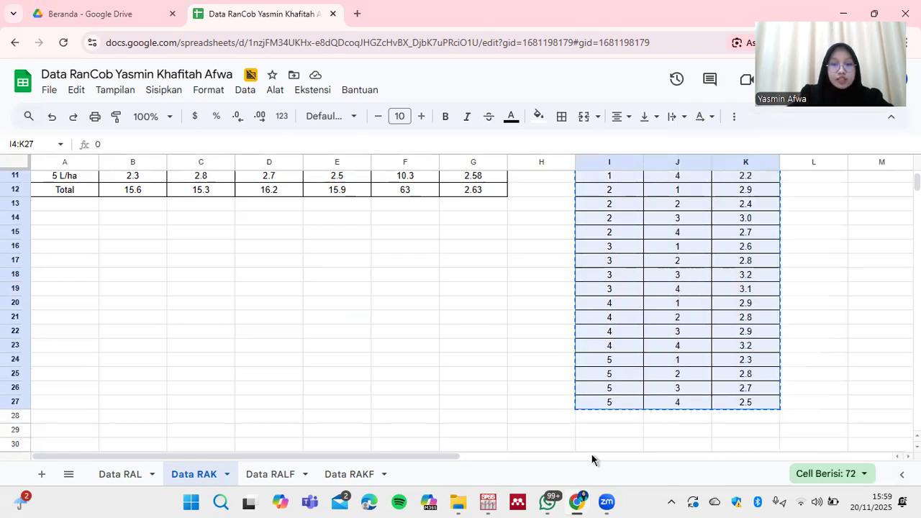
Step: Switch to SPSS, paste the copied data starting at the first cell of the empty dataset, and check the pasted rows
click(489, 501)
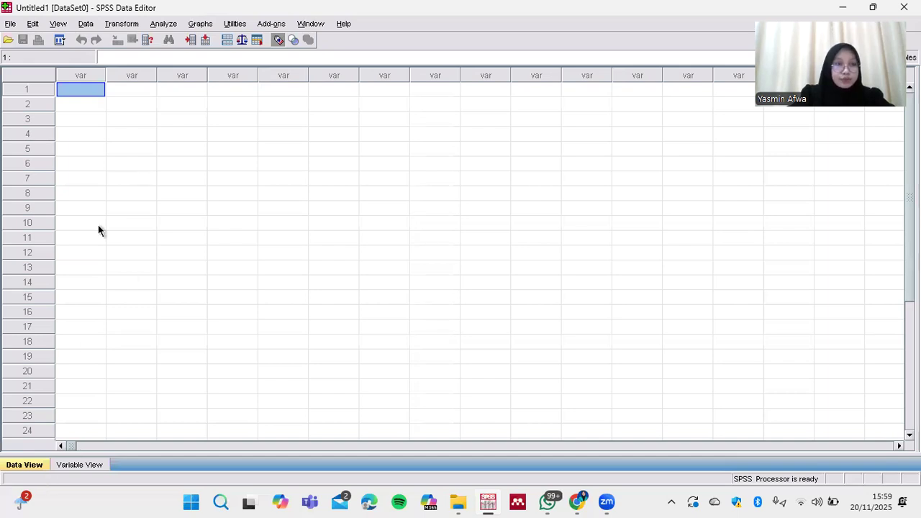
right_click(66, 92)
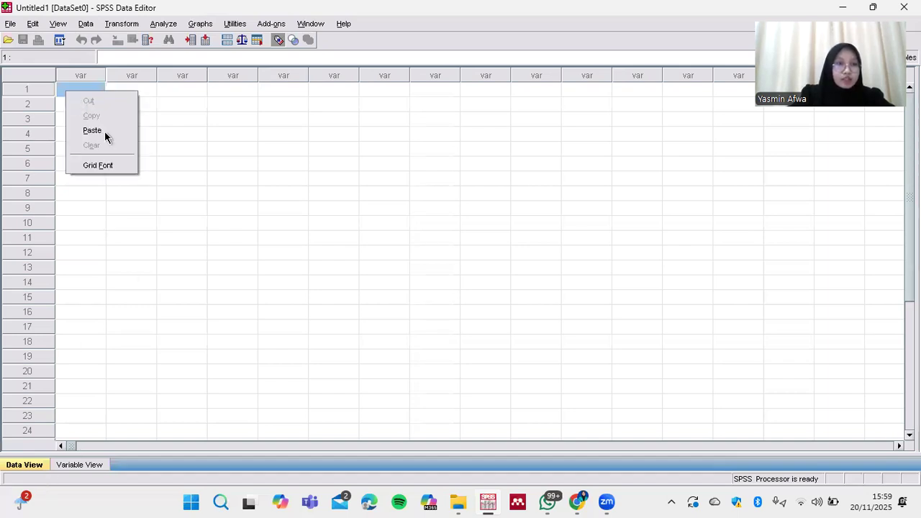
click(92, 130)
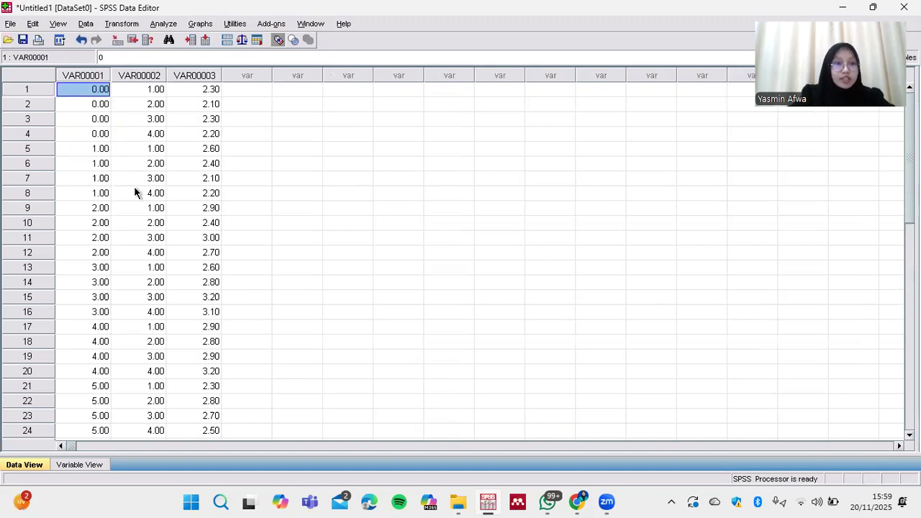
scroll(134, 186, down, 15)
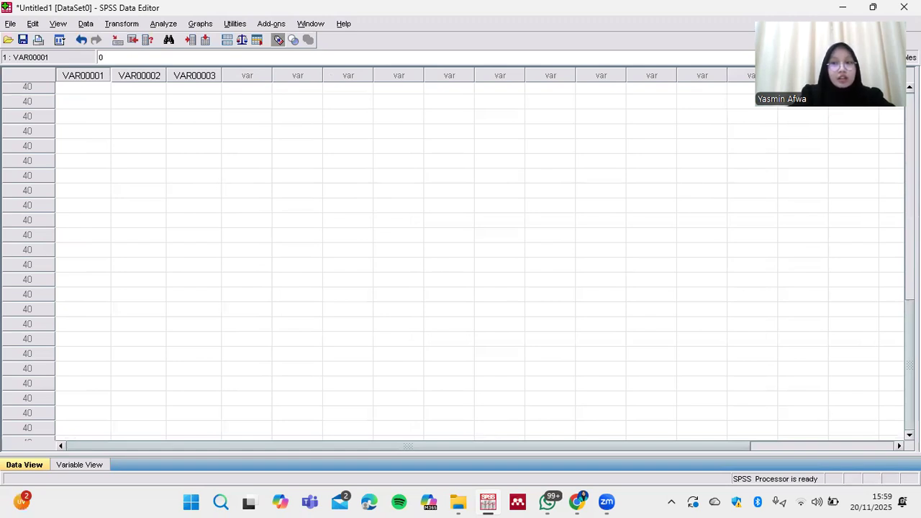
scroll(460, 259, up, 15)
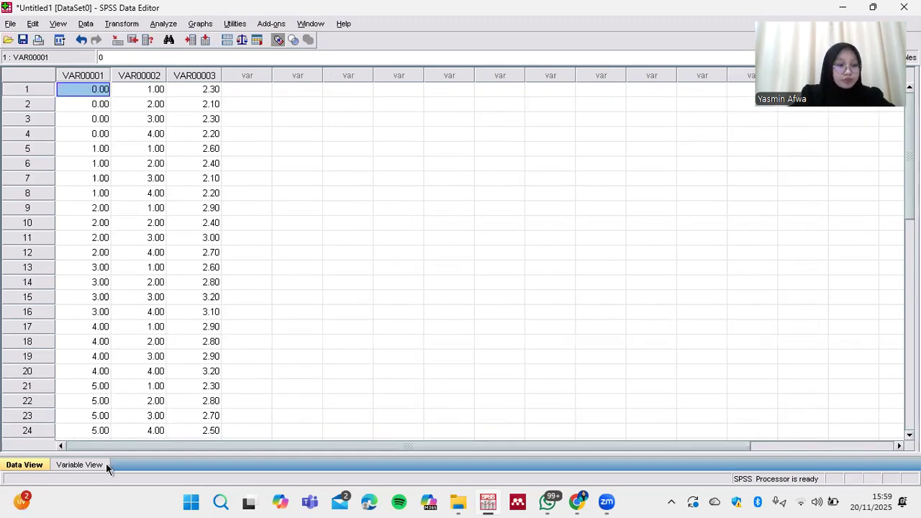
Step: Rename the three variables, in order, as Perlakuan, Ulangan and Hasil
click(79, 465)
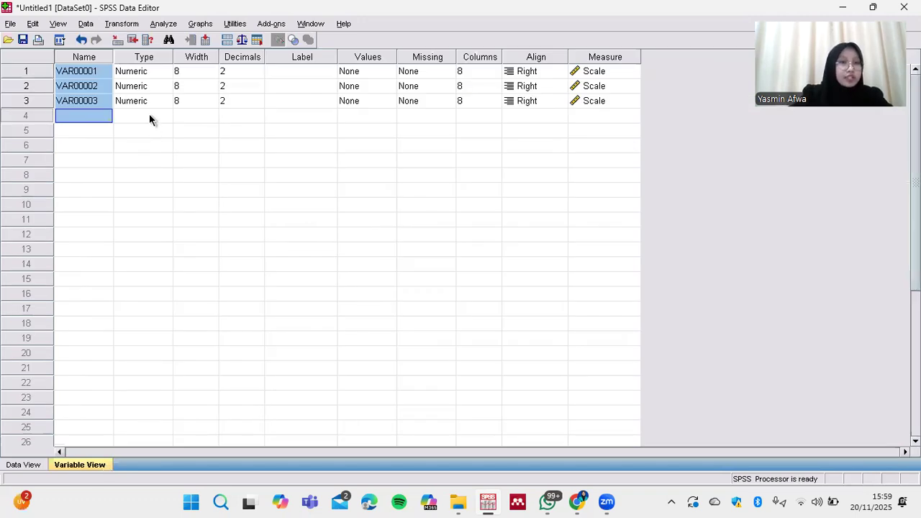
click(96, 72)
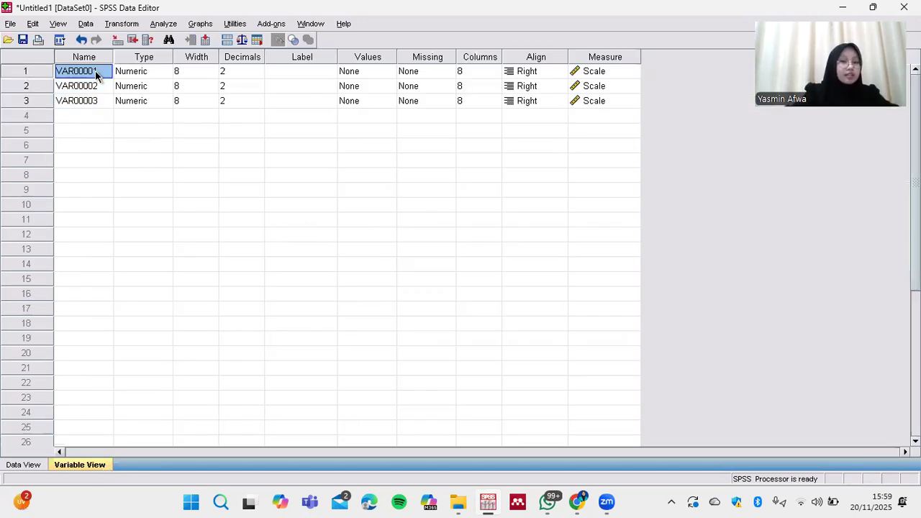
click(96, 72)
text(Perl)
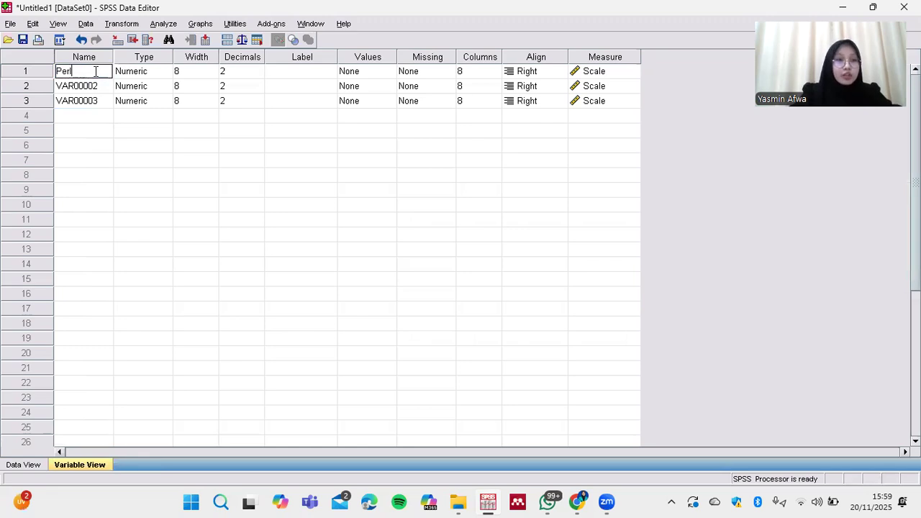
text(akuan)
click(96, 87)
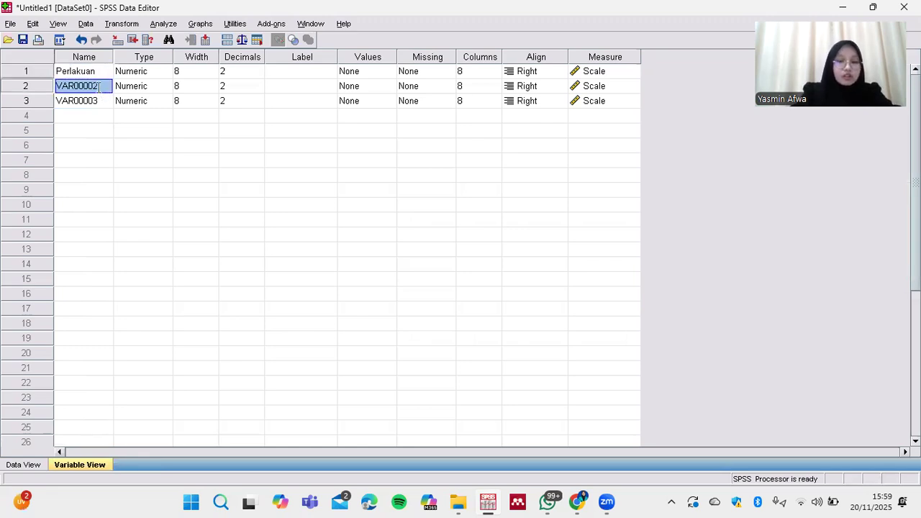
text(Ulangan)
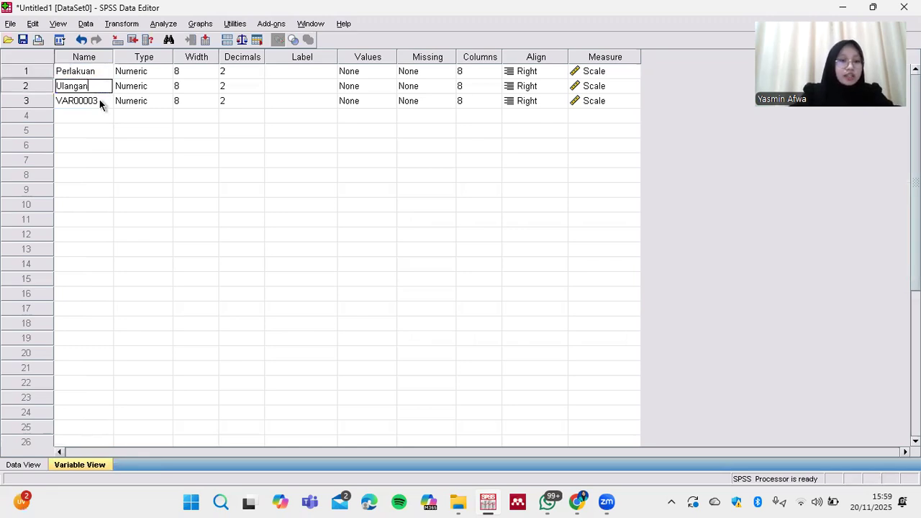
click(100, 101)
text(Hasil)
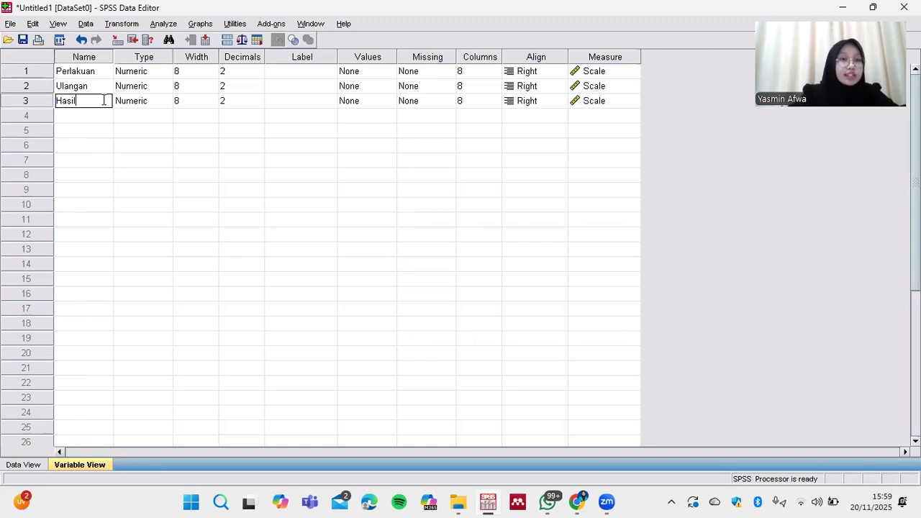
Step: Set the decimals to 0 for Perlakuan and Ulangan and to 1 for Hasil
click(229, 71)
double_click(258, 75)
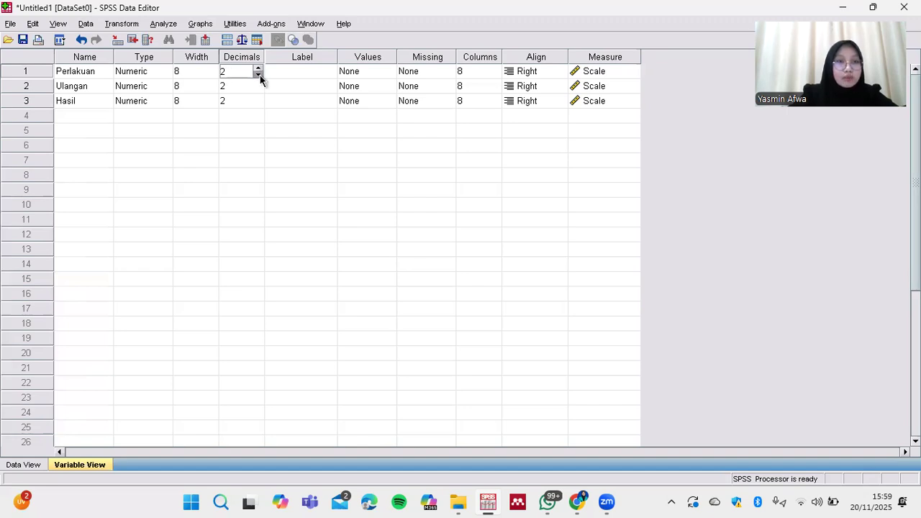
double_click(259, 87)
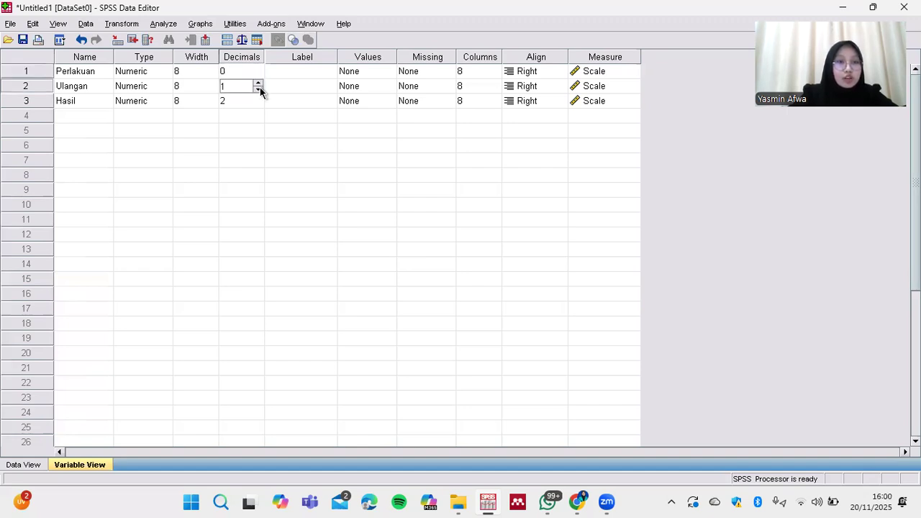
click(260, 87)
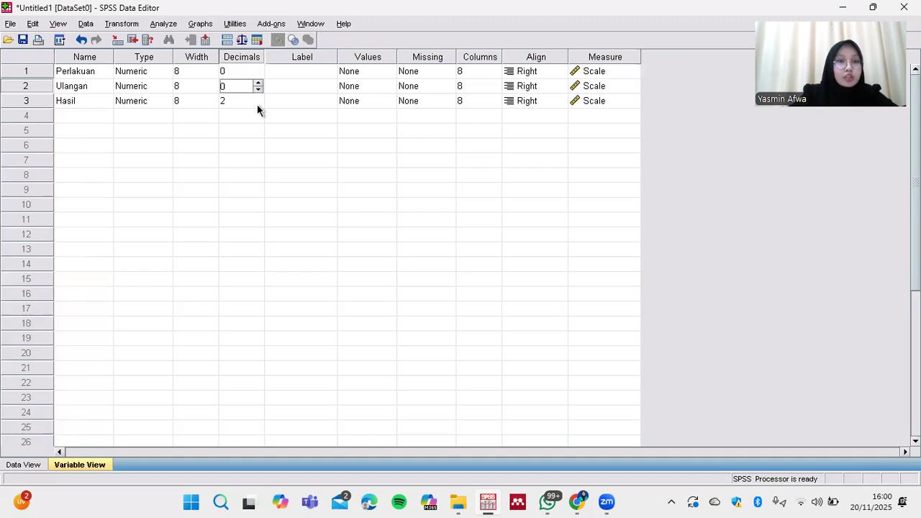
click(257, 105)
click(258, 104)
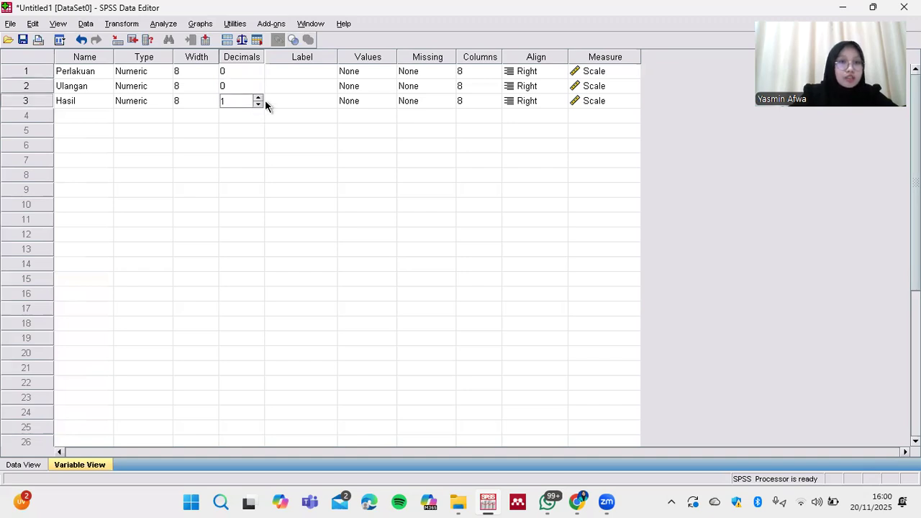
Step: Label the Perlakuan variable "Dosis Herbisida Pendimethalin"
click(297, 70)
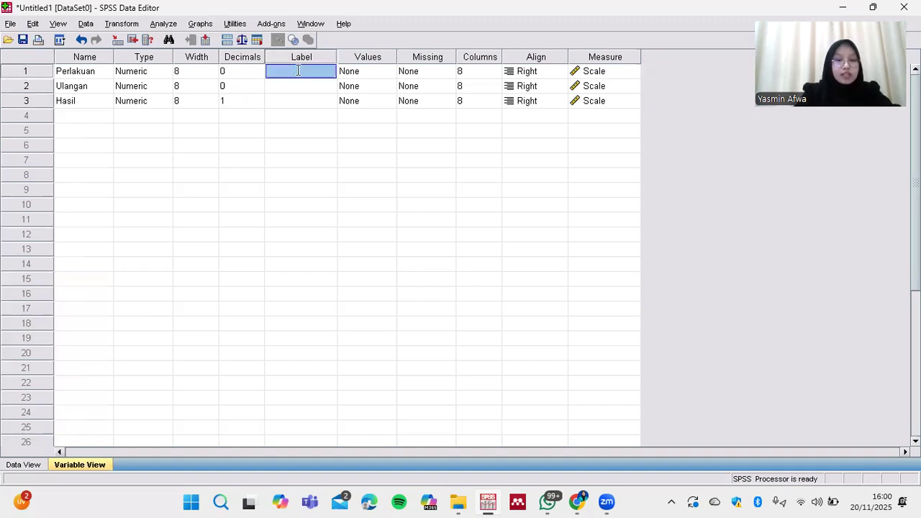
text(Dosis )
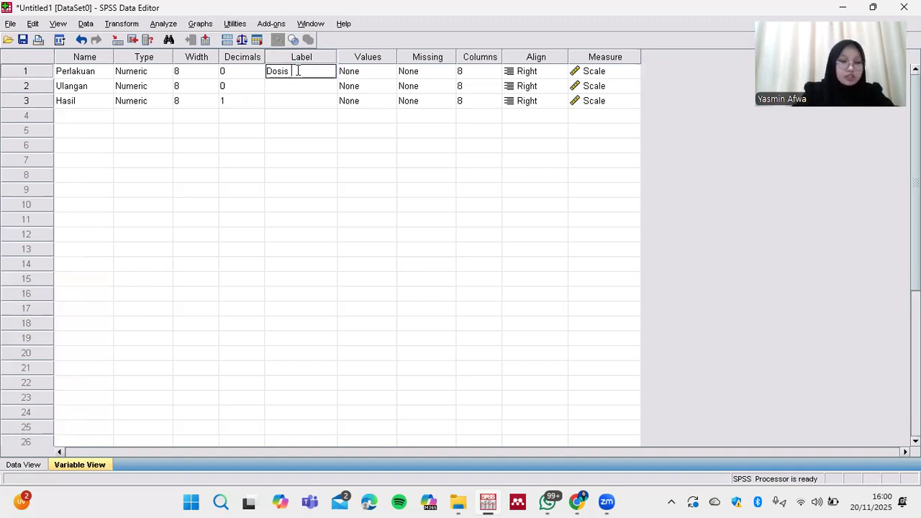
text(Herisi)
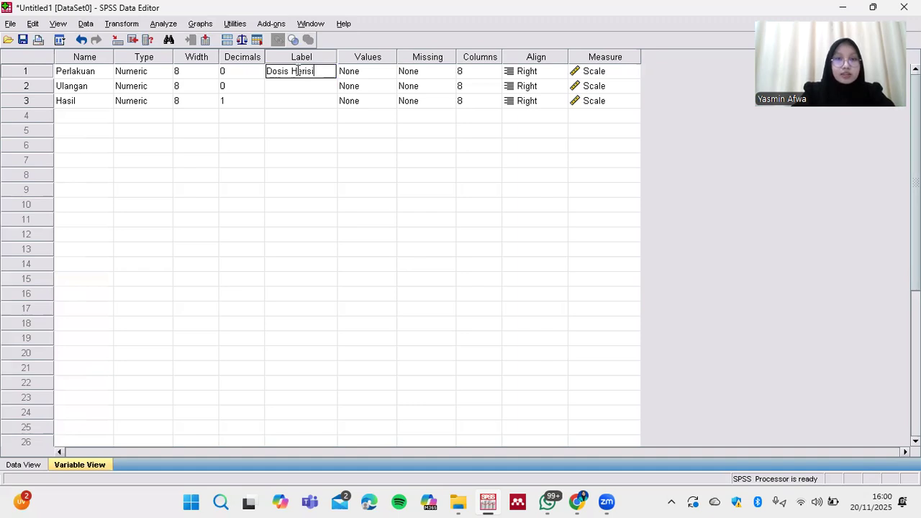
key(BackSpace)
key(BackSpace)
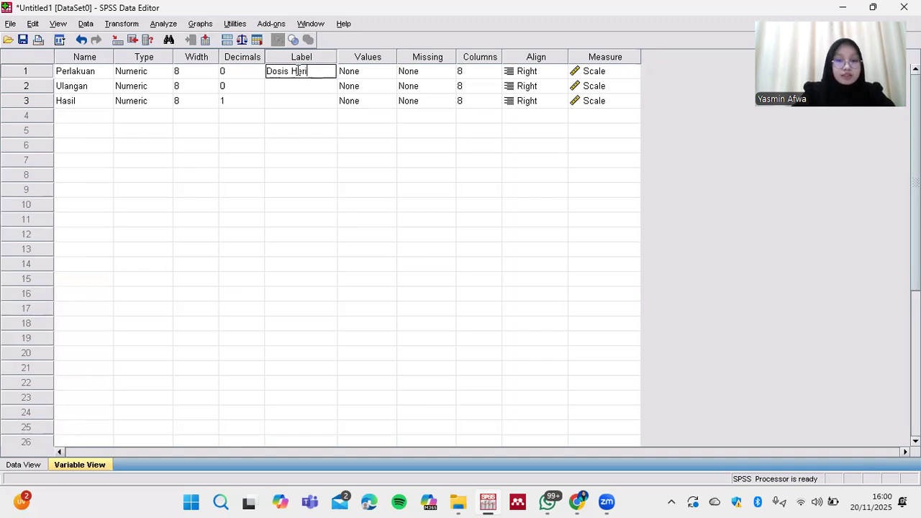
text(bisida )
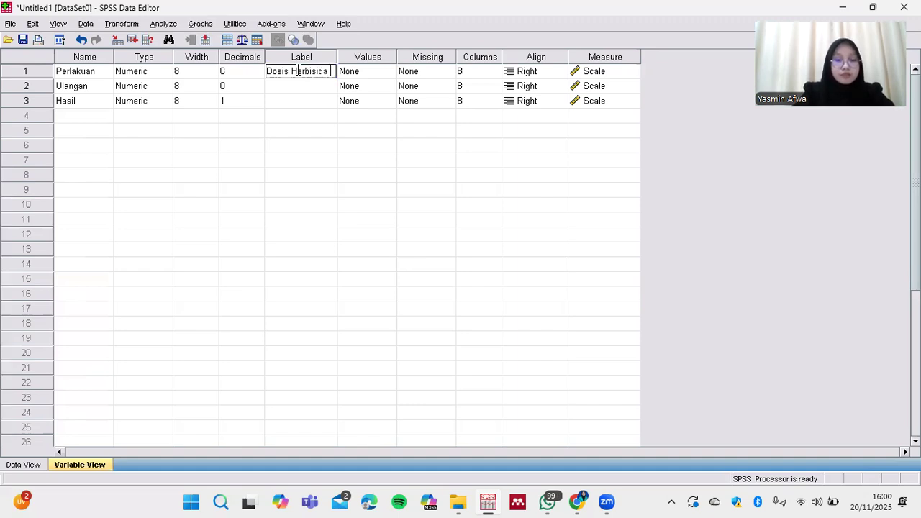
text(Pen)
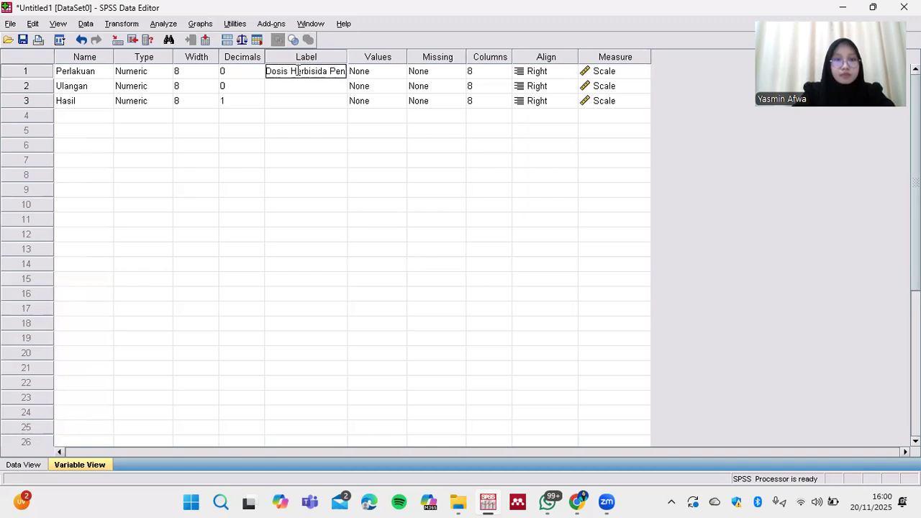
text(dimeth)
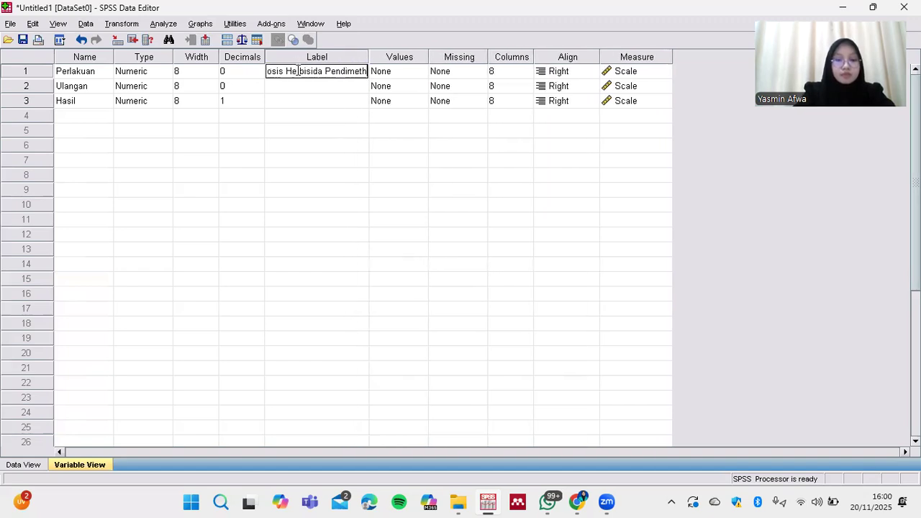
text(alin)
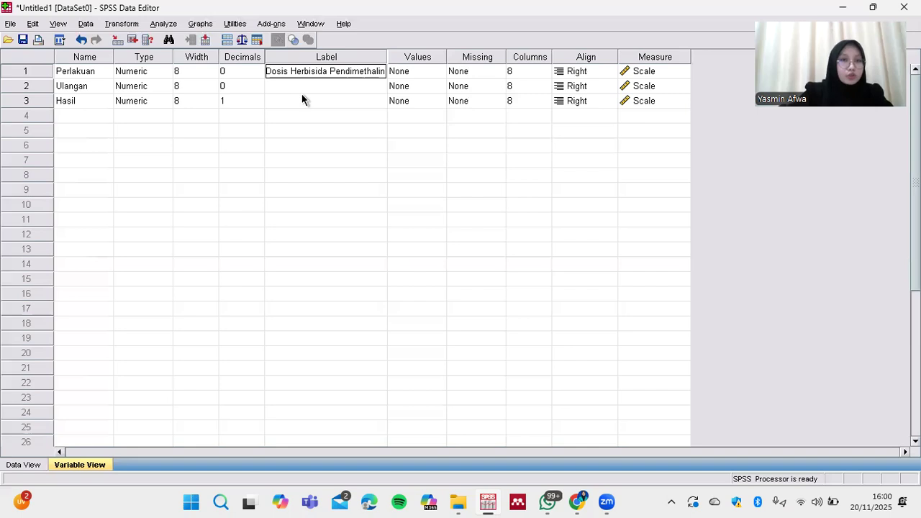
key(Down)
key(Down)
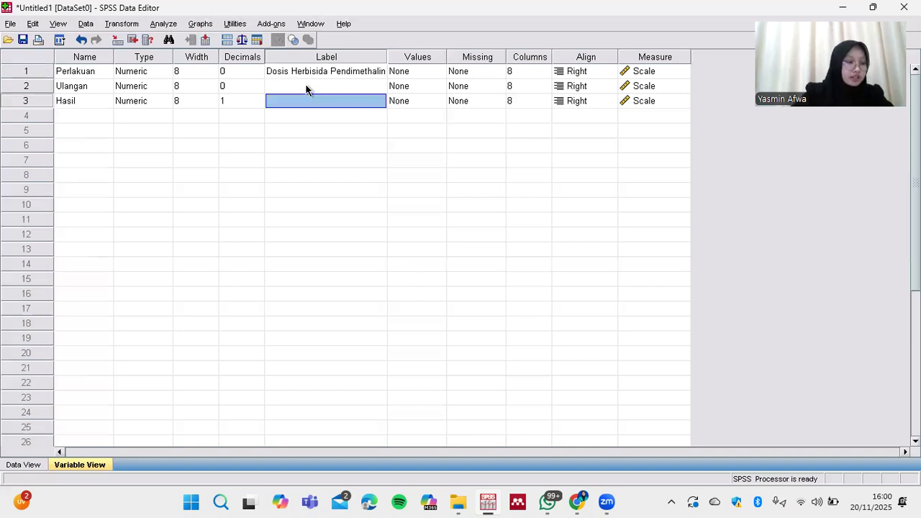
Step: Label the Ulangan variable "Kelompok Perlakuan"
click(305, 85)
text(K)
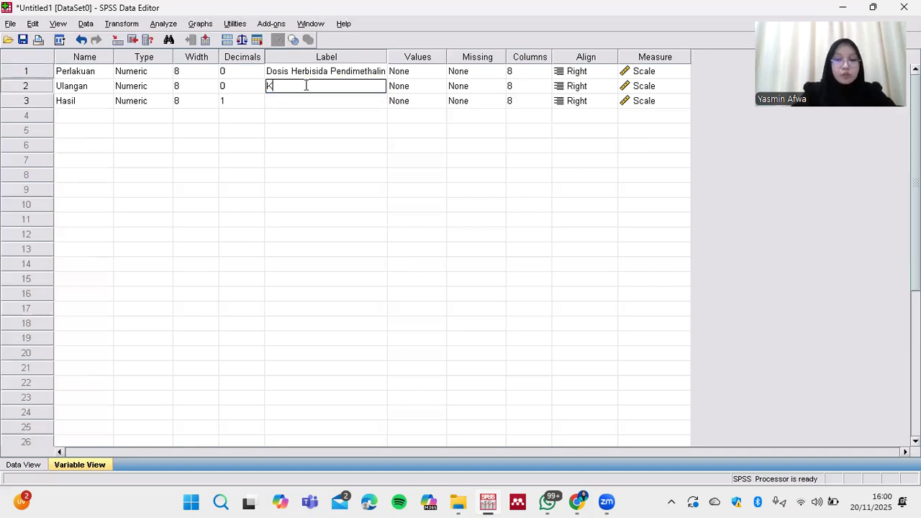
text(elompok)
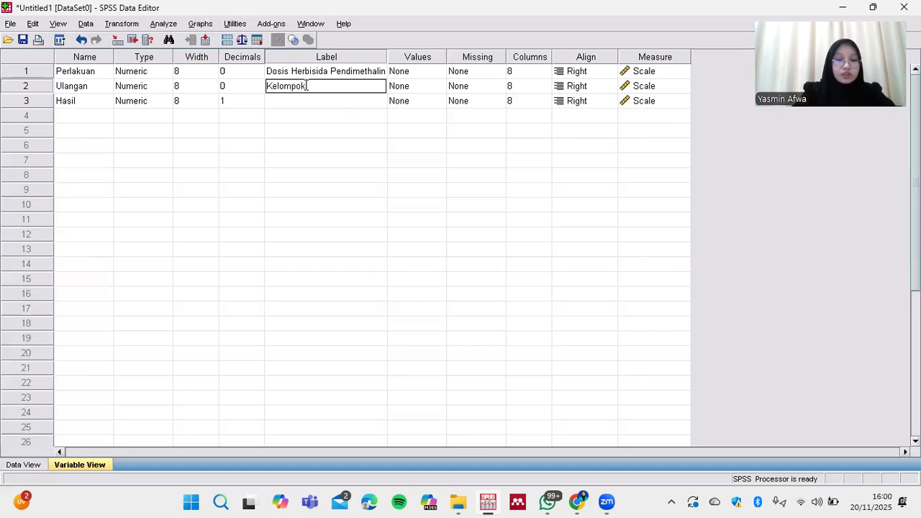
text( Perlsku)
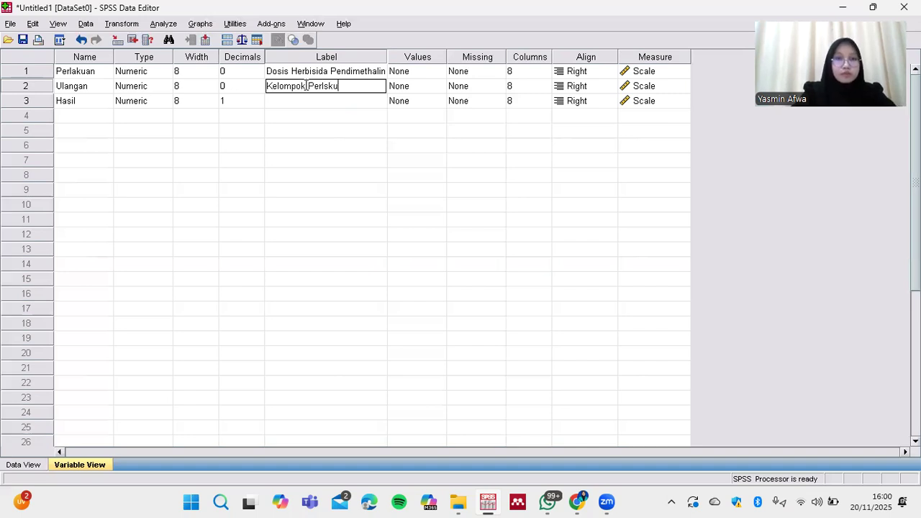
key(BackSpace)
key(BackSpace)
key(BackSpace)
text(akua)
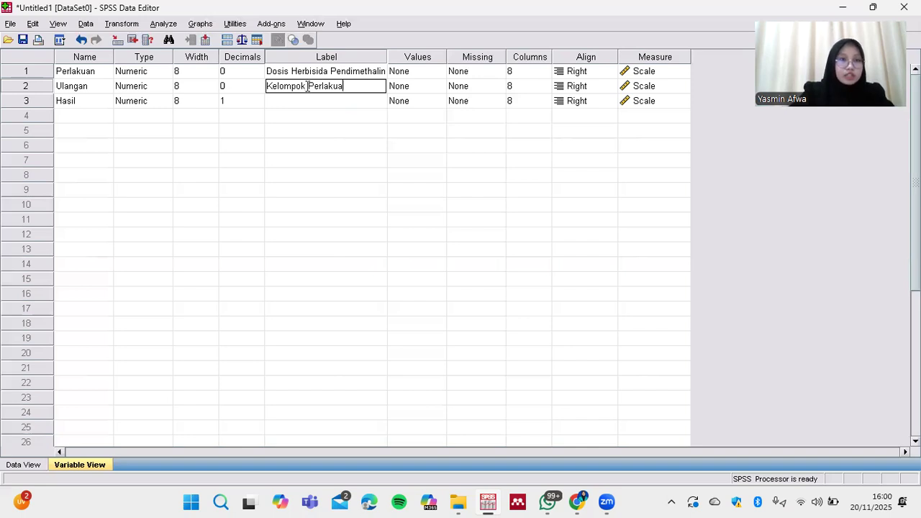
text(n)
key(Return)
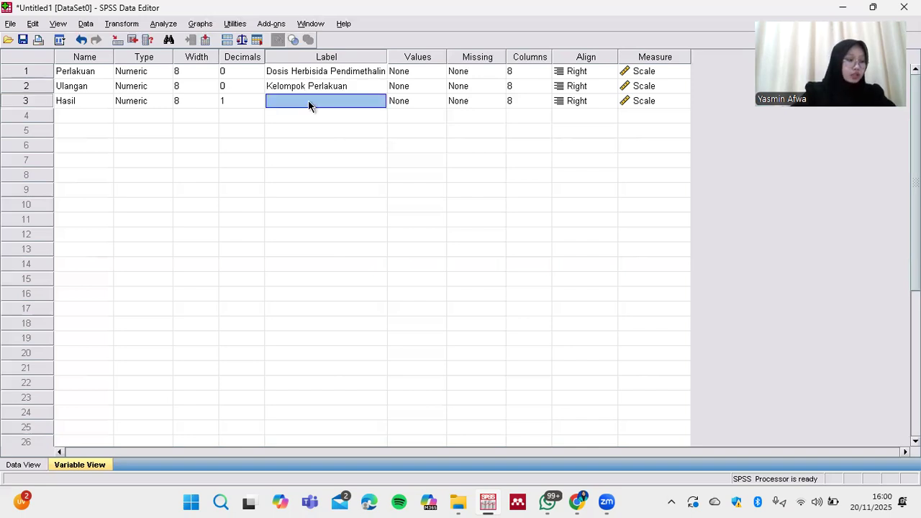
Step: Label the Hasil variable "Hasil Tanaman Kedelai (ton/Ha)"
text(Hasil T)
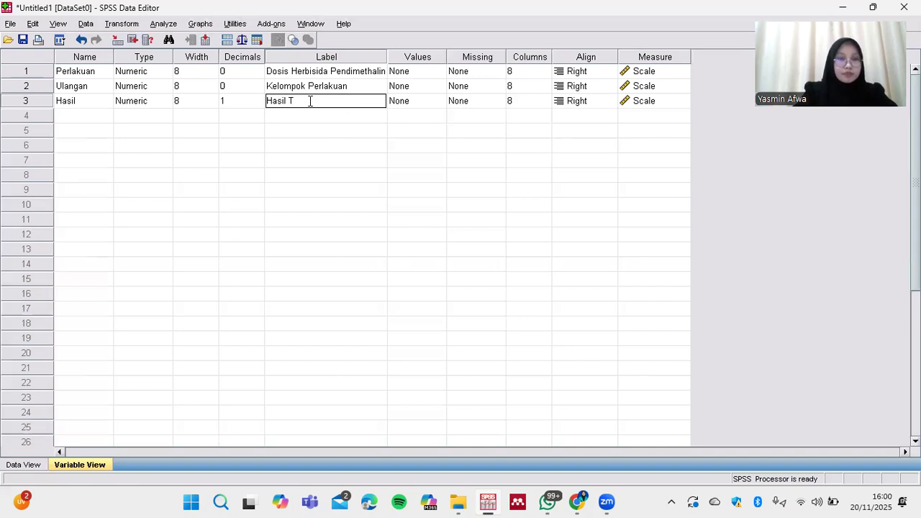
text(anaman )
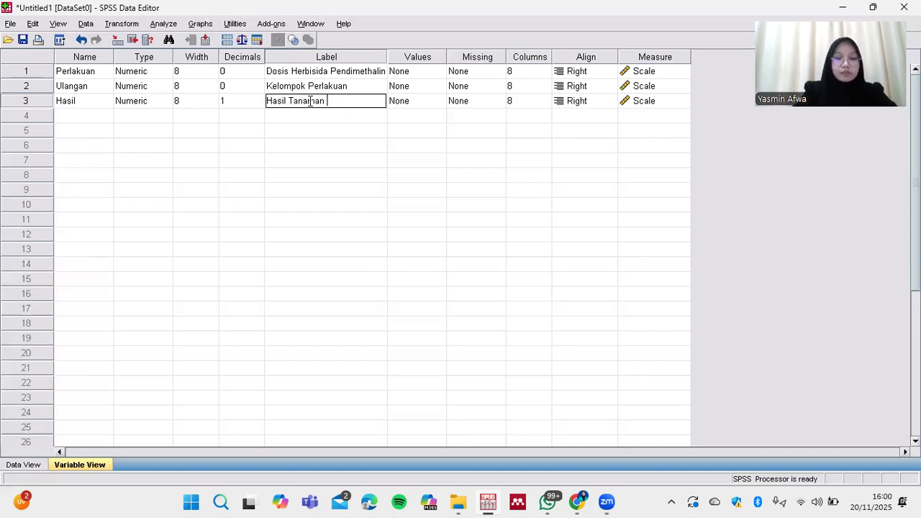
text(Kedelain)
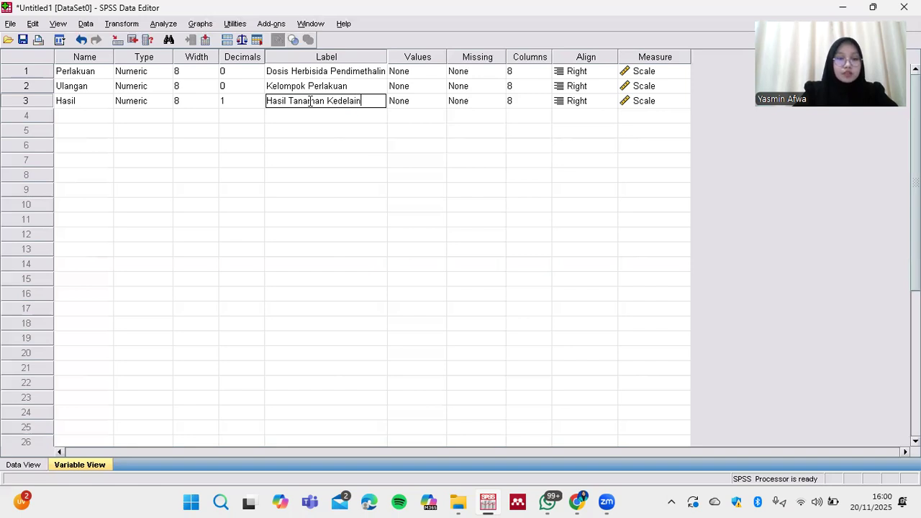
key(BackSpace)
text((to)
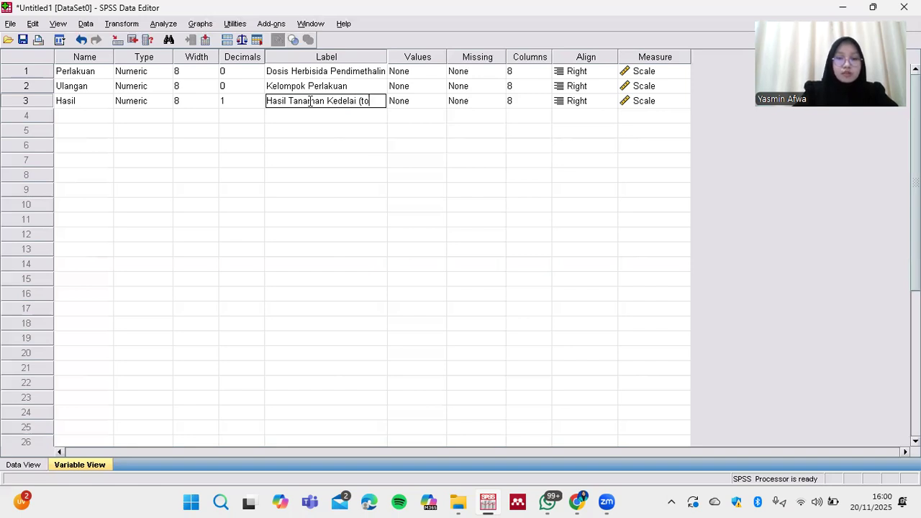
text(n/)
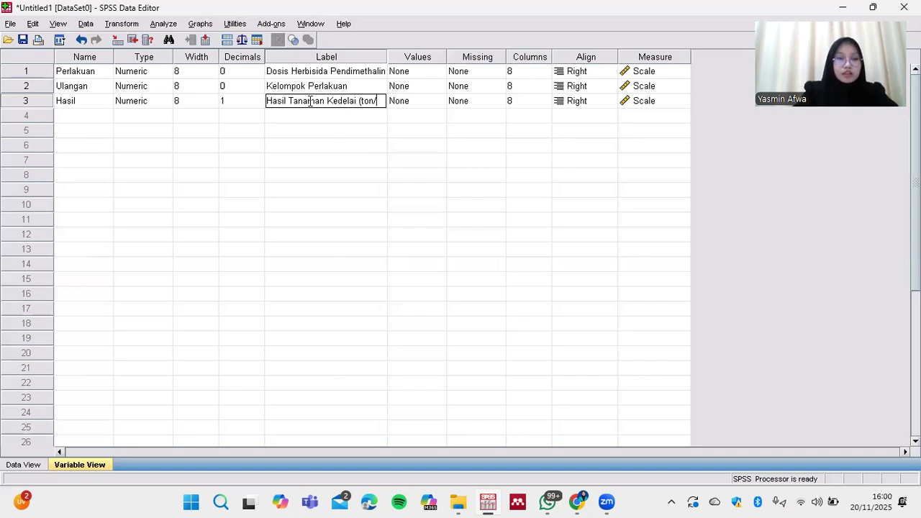
text(Ha))
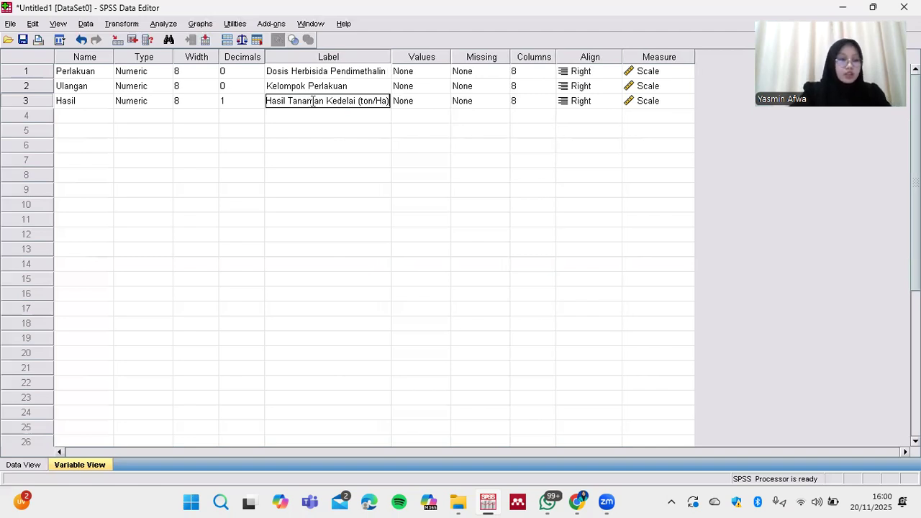
Step: Open the value labels for Perlakuan and add value 0 with the label "0 L/Ha"
click(420, 75)
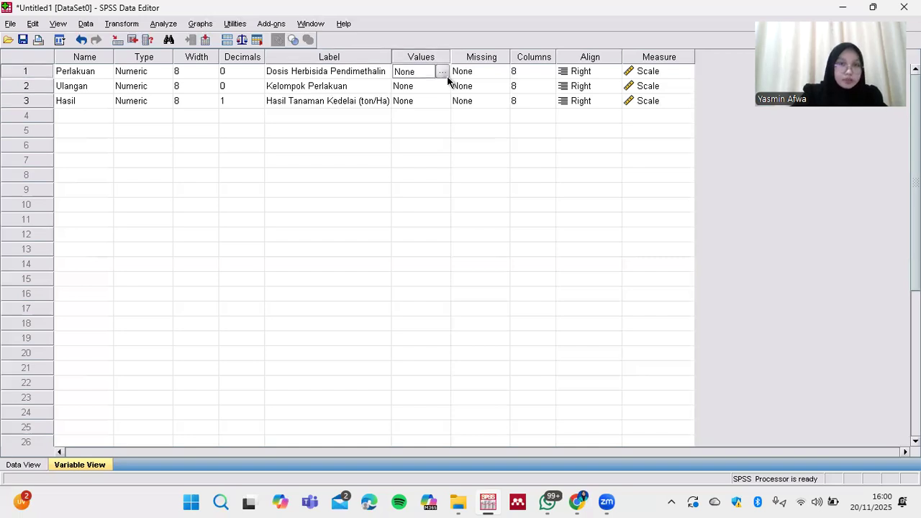
click(441, 71)
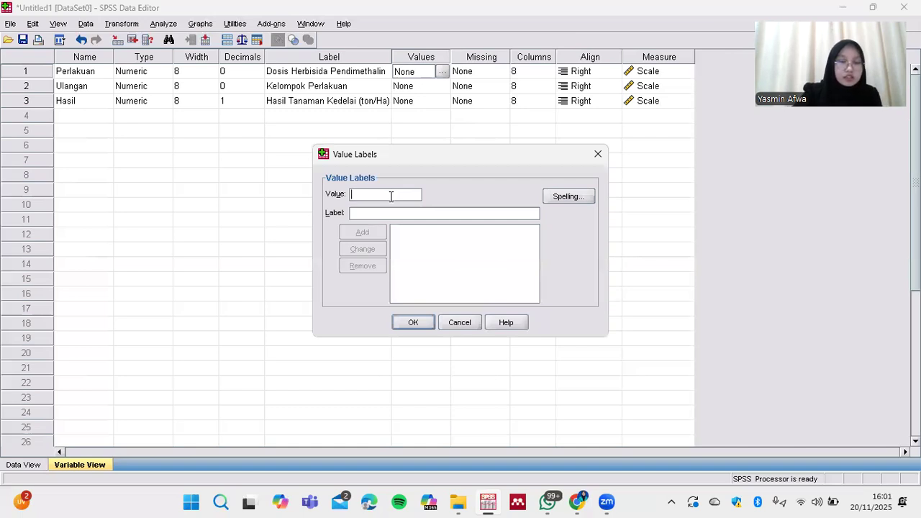
text(0)
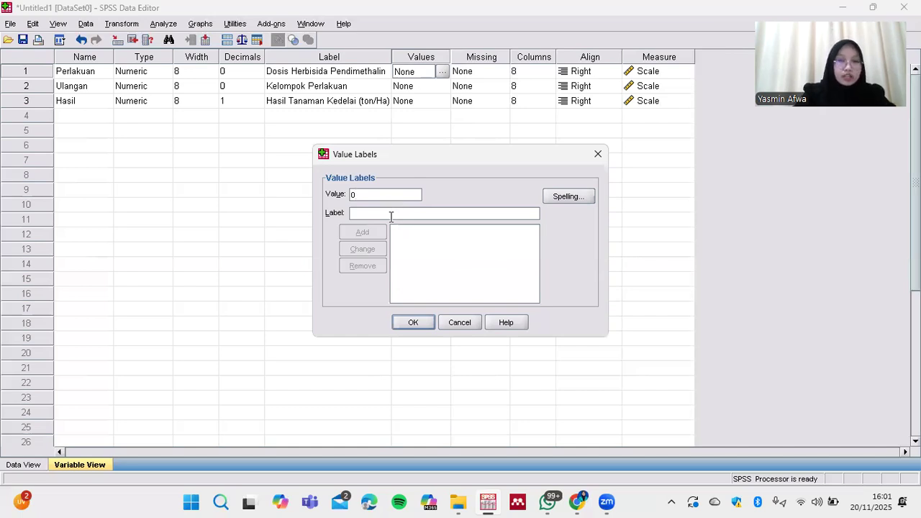
click(391, 214)
text(0)
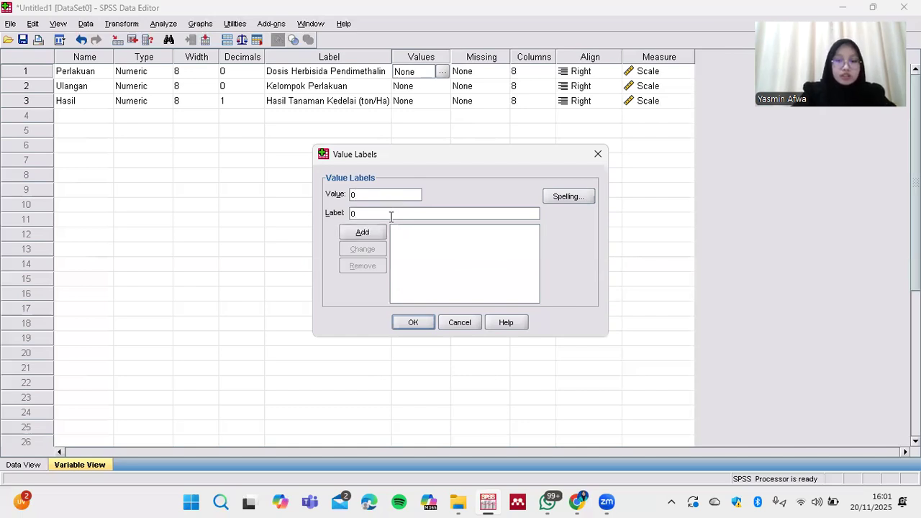
text( L/)
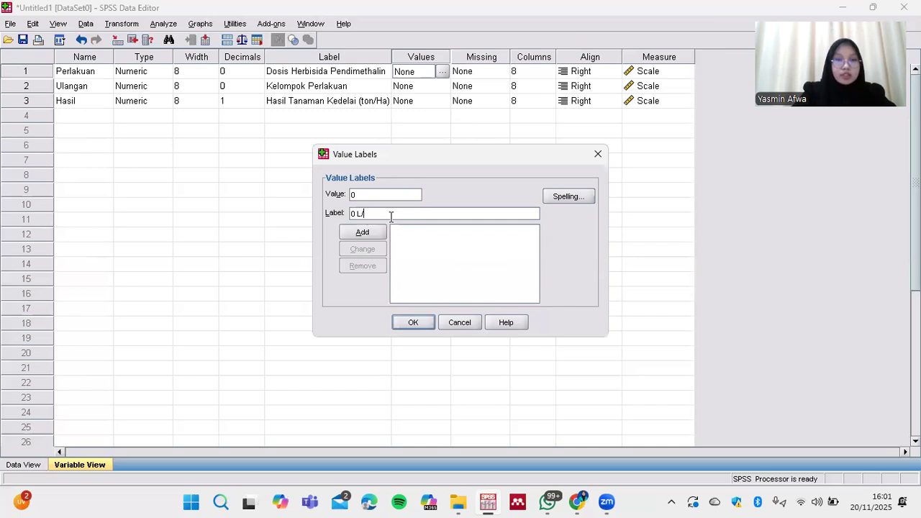
text(Ha)
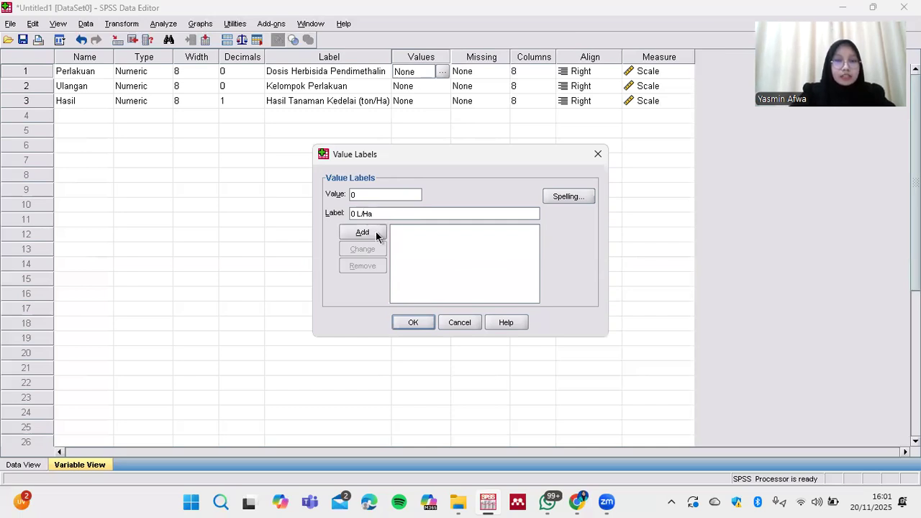
click(377, 236)
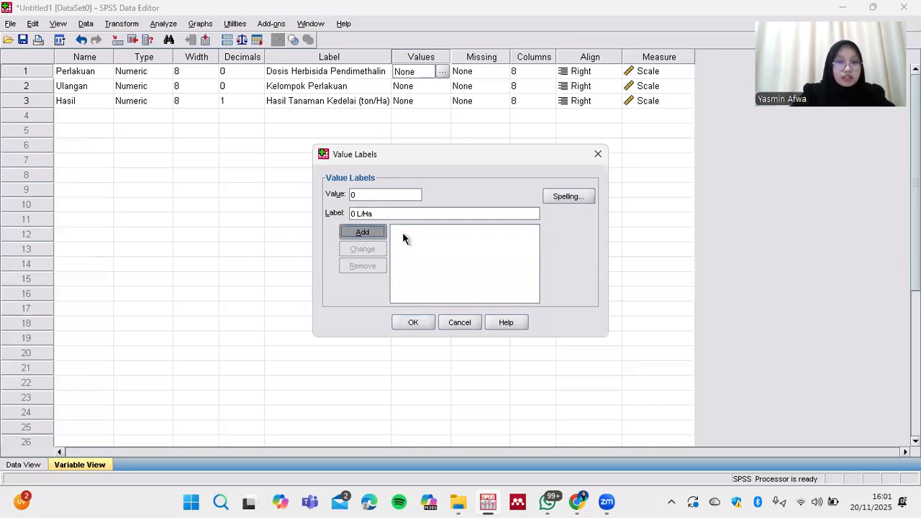
Step: Add value 1 with the label "1 L/Ha" to the Perlakuan value labels
click(389, 194)
key(BackSpace)
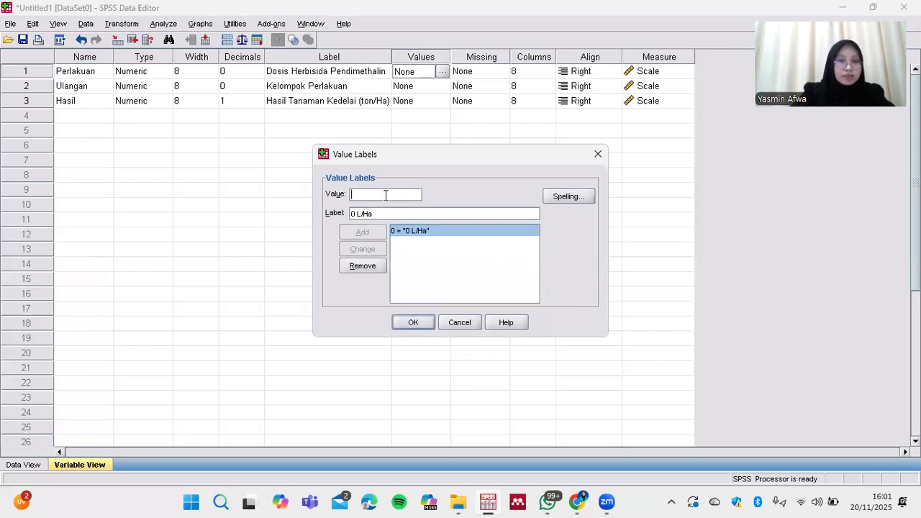
text(1)
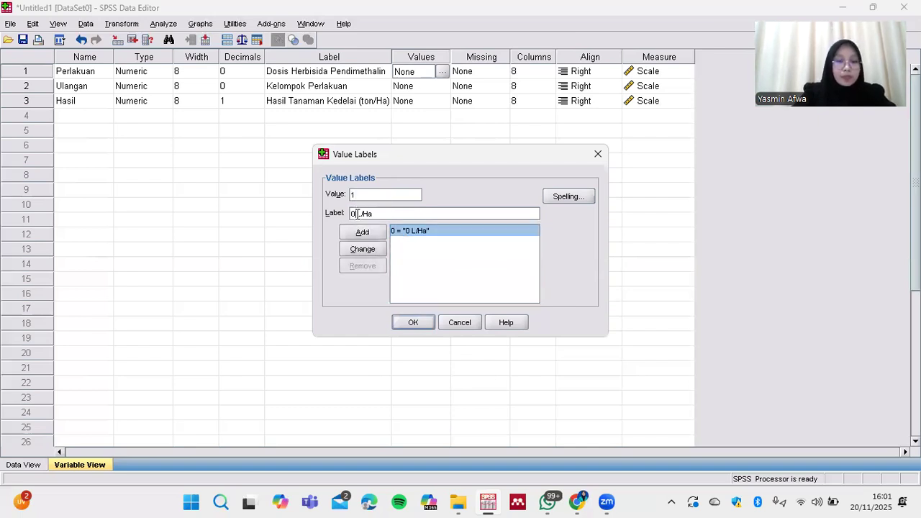
click(354, 214)
key(BackSpace)
text(1)
click(367, 232)
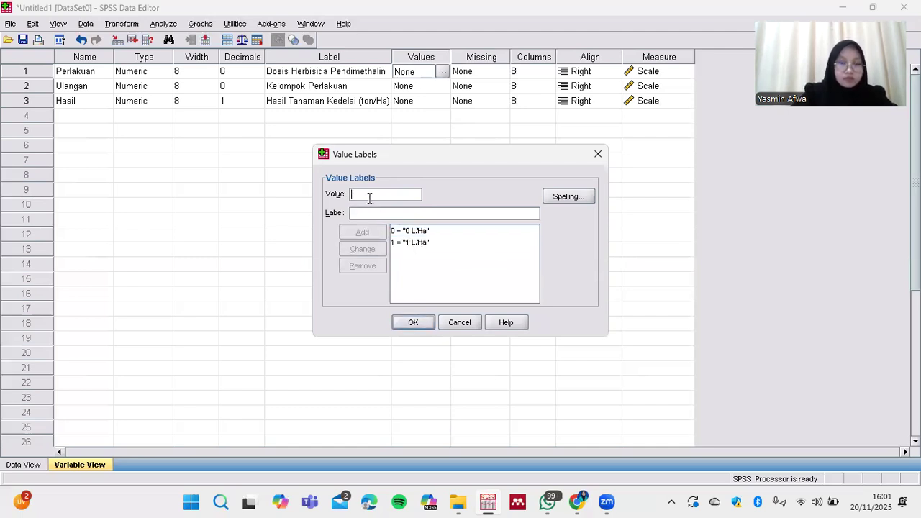
Step: Add value 2 with the label "2 L/Ha" to the Perlakuan value labels
text(1)
key(BackSpace)
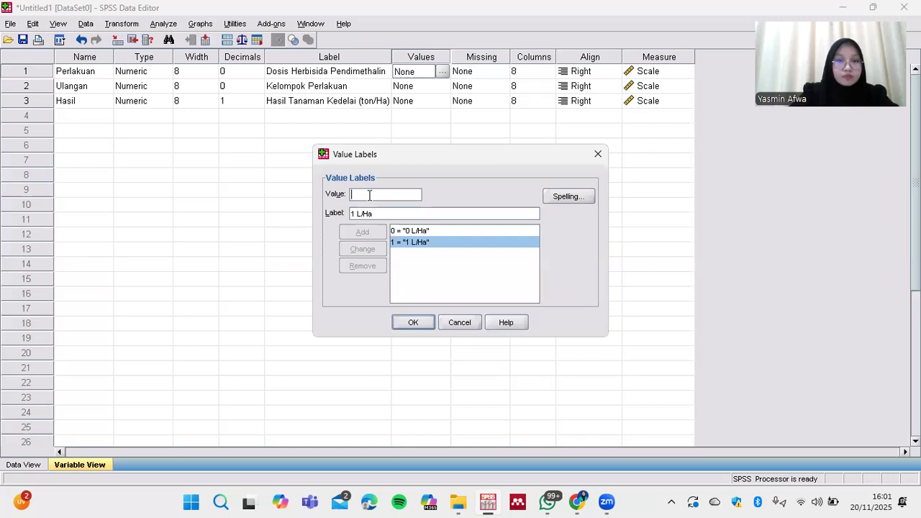
text(2)
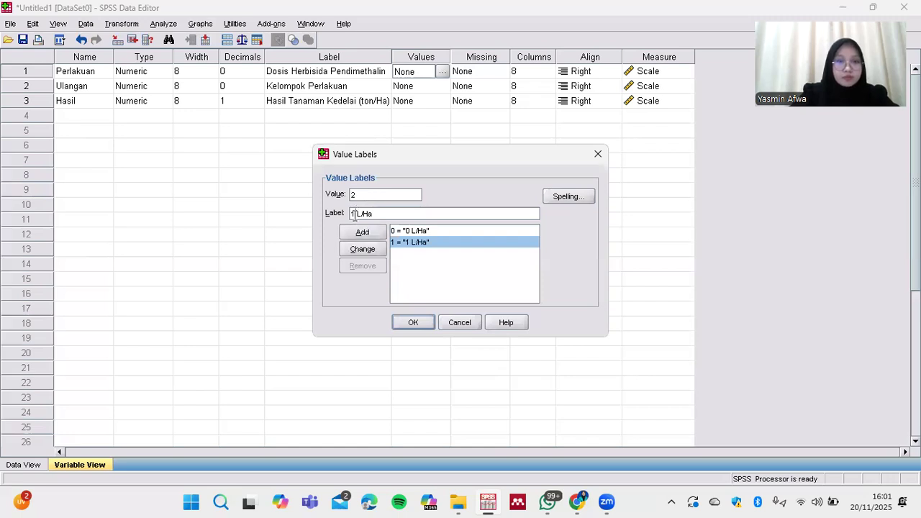
click(354, 214)
text(2)
key(Left)
key(BackSpace)
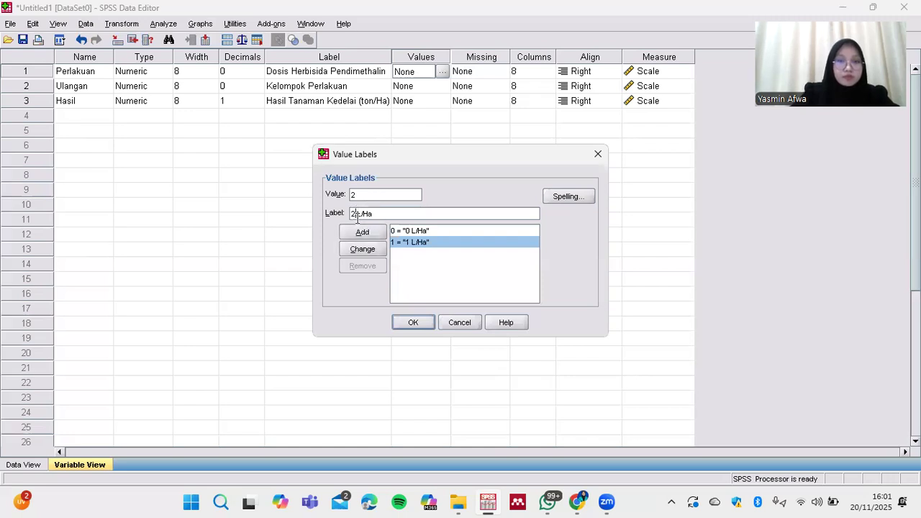
click(387, 232)
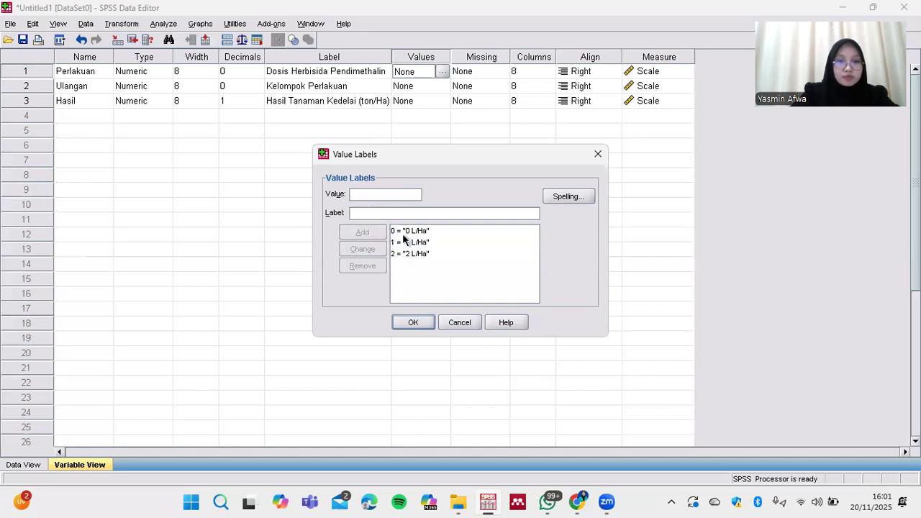
Step: Add value 3 with the label "3 L/Ha" to the Perlakuan value labels
click(358, 193)
key(BackSpace)
text(3)
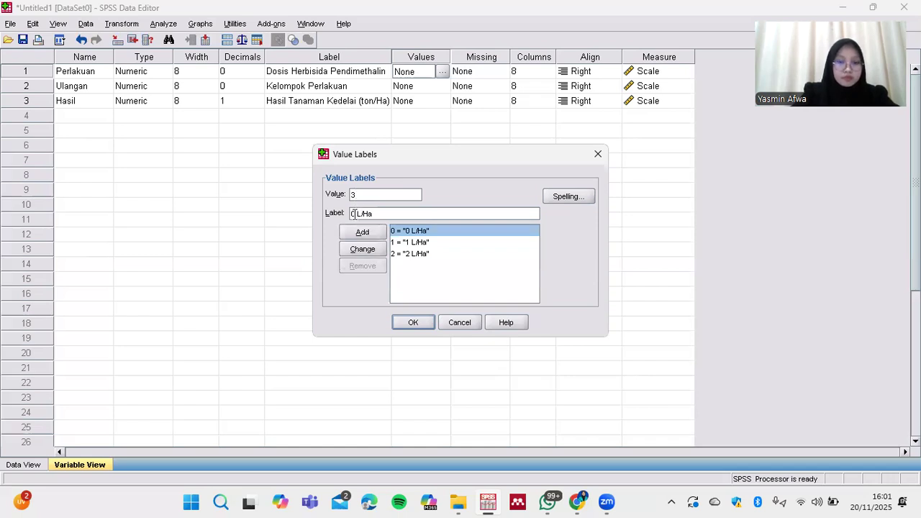
double_click(352, 214)
text(3)
click(363, 233)
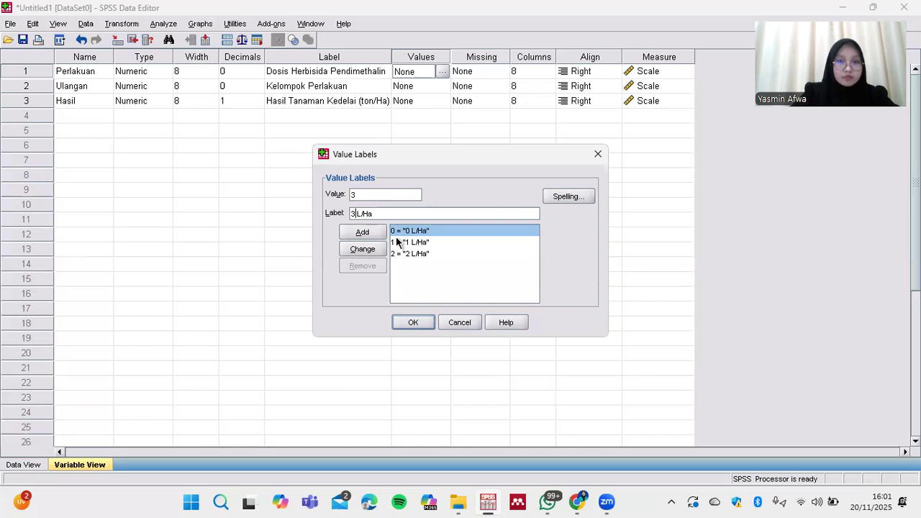
Step: Add value 4 with the label "4 L/Ha" to the Perlakuan value labels
double_click(359, 194)
text(4)
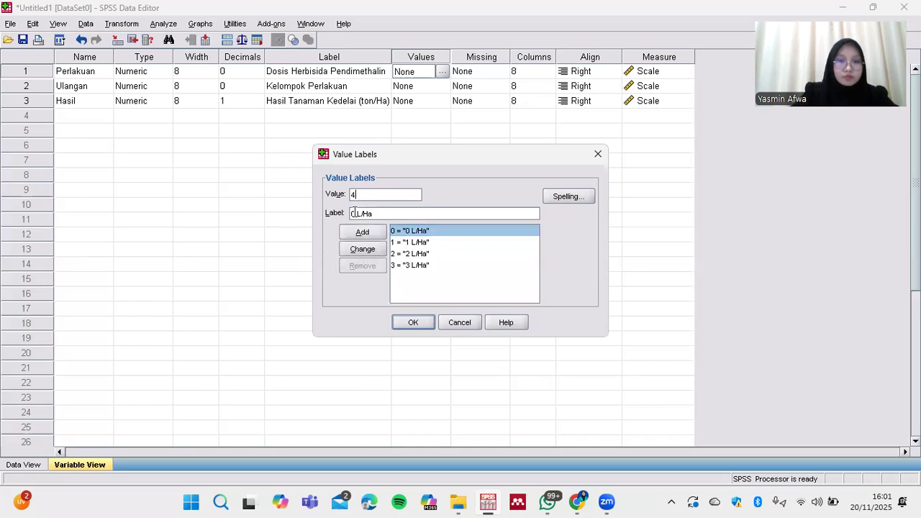
double_click(353, 213)
text(4)
key(alt+a)
Step: Add value 5 with the label "5 L/Ha" and apply the value labels to Perlakuan
click(404, 242)
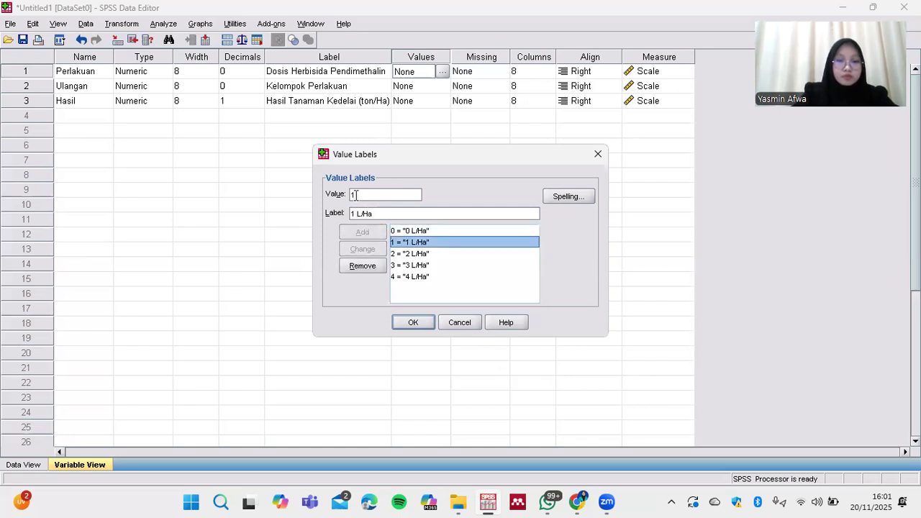
double_click(356, 194)
text(5)
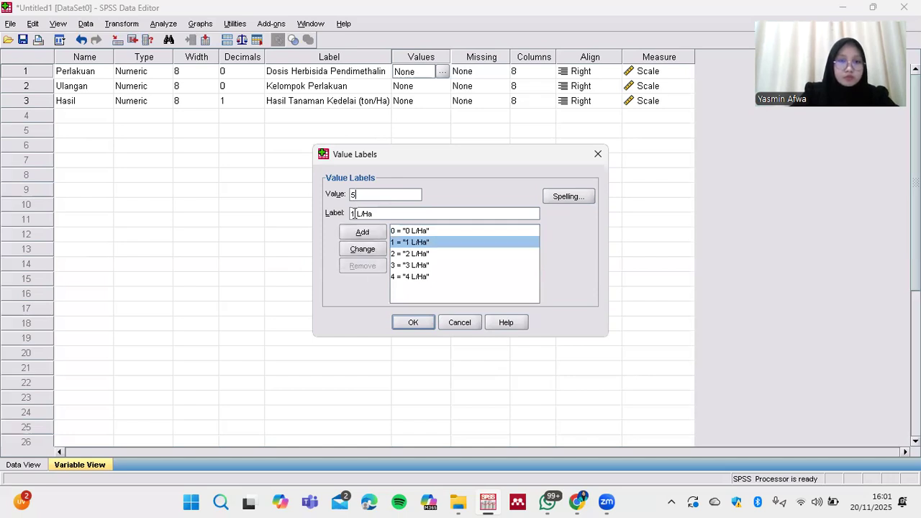
key(Tab)
key(Delete)
text(5)
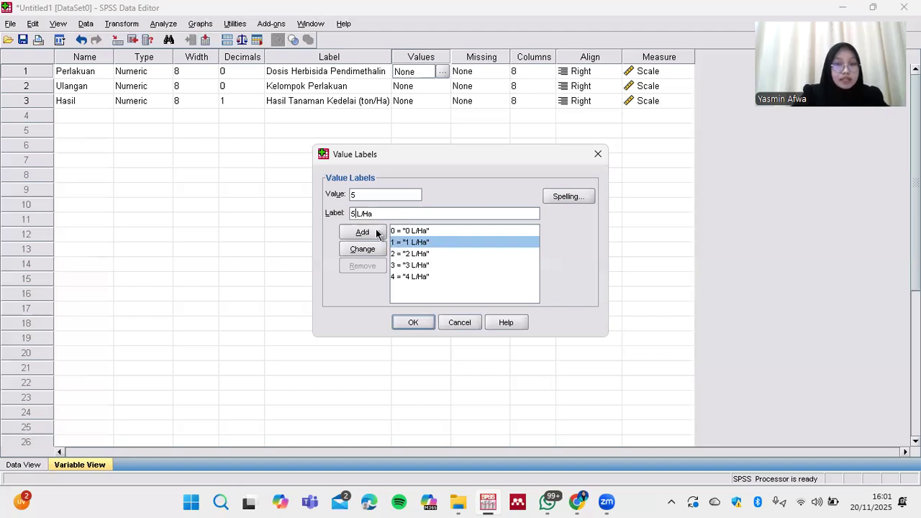
click(376, 232)
key(Return)
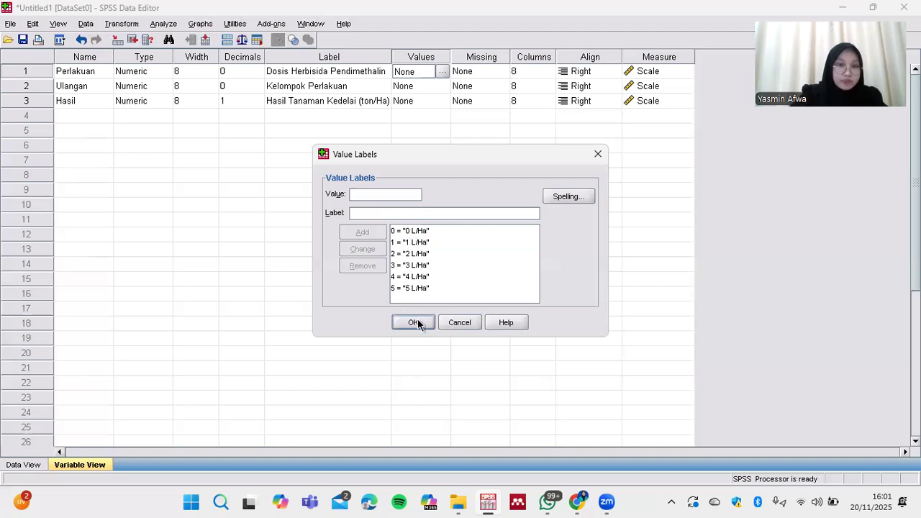
click(415, 322)
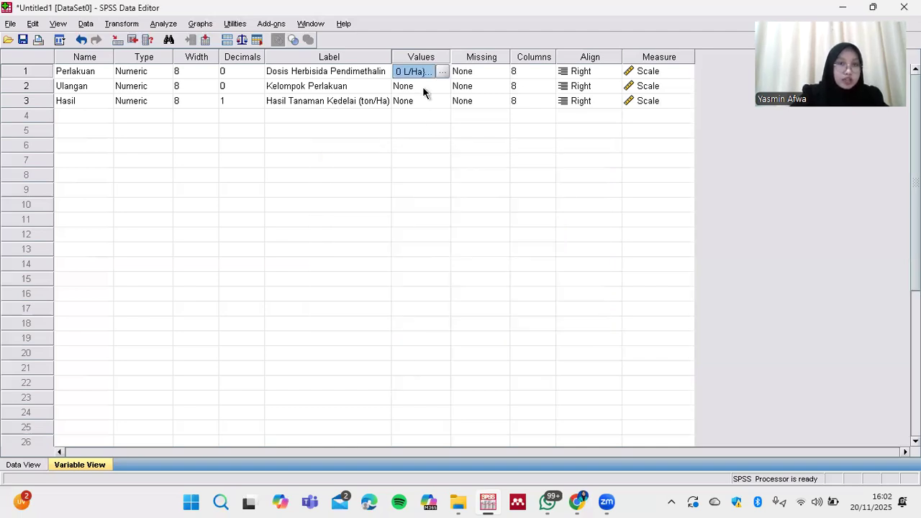
Step: Open the value labels for Ulangan and add value 1 with the label "Ulangan i"
click(441, 89)
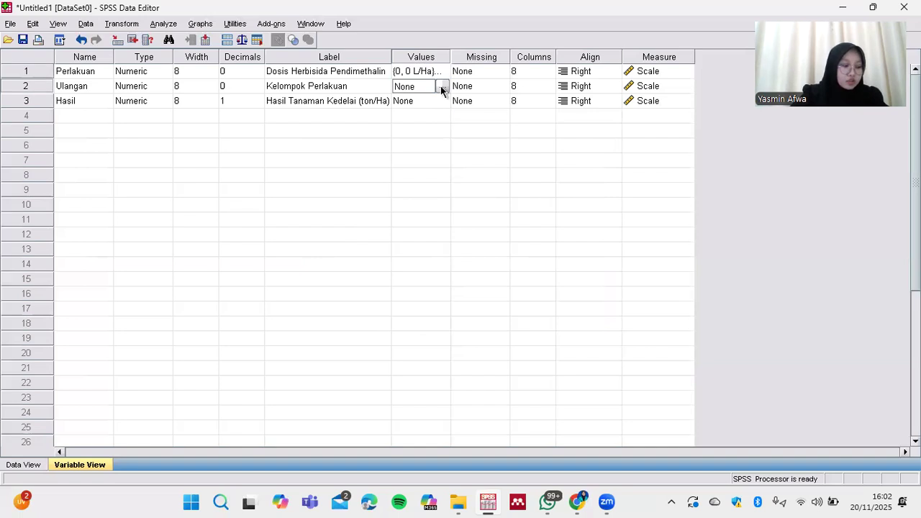
click(441, 87)
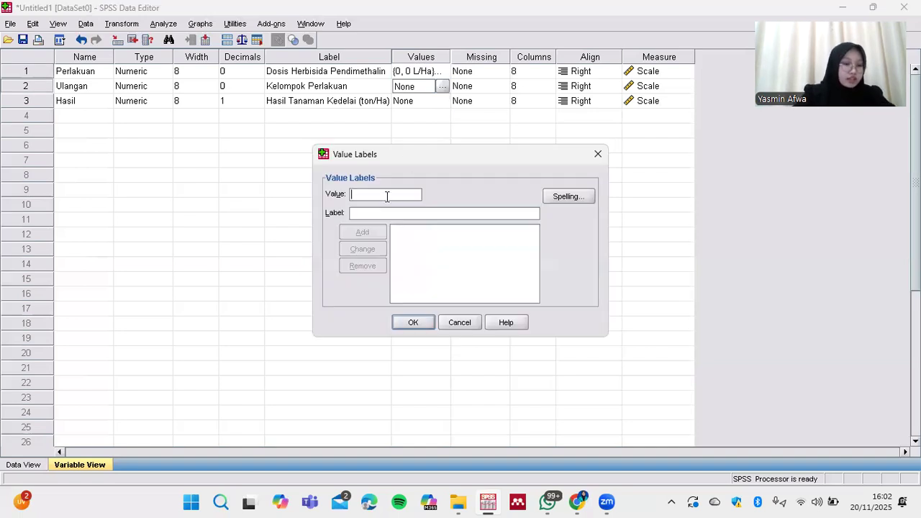
text(1)
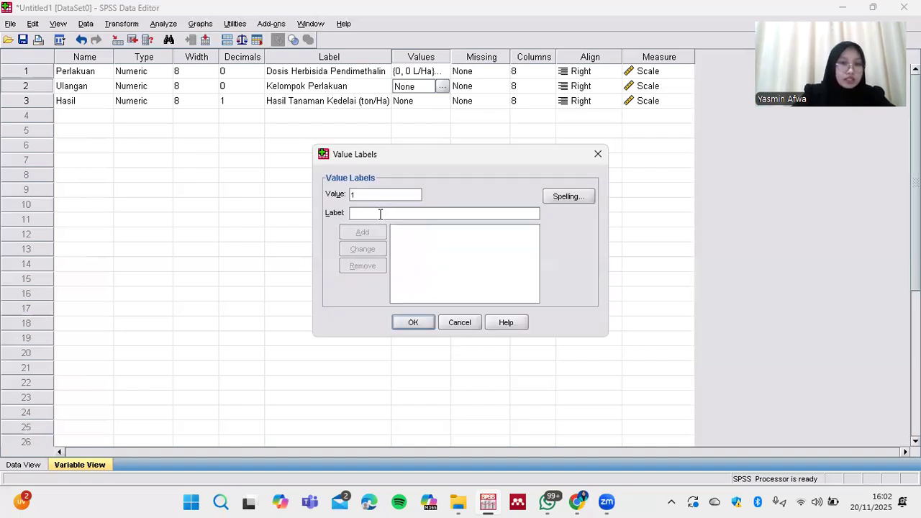
text( = "U)
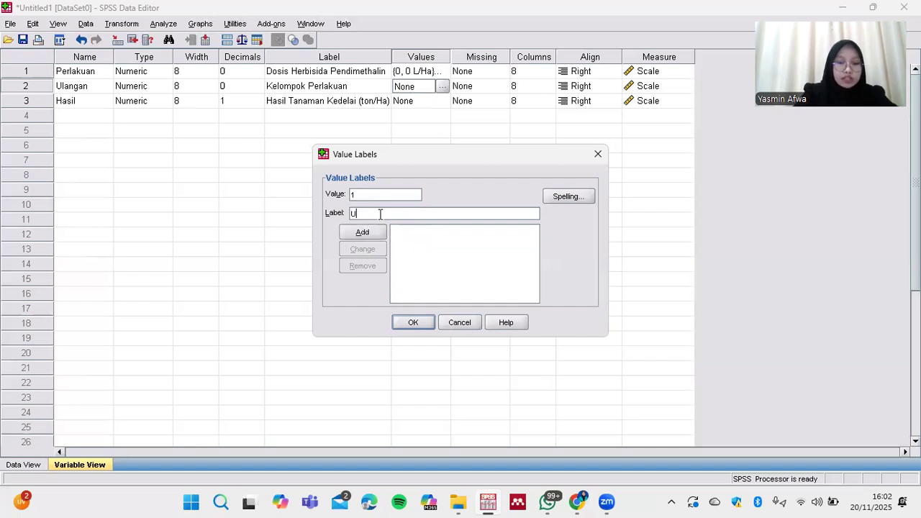
text(langan)
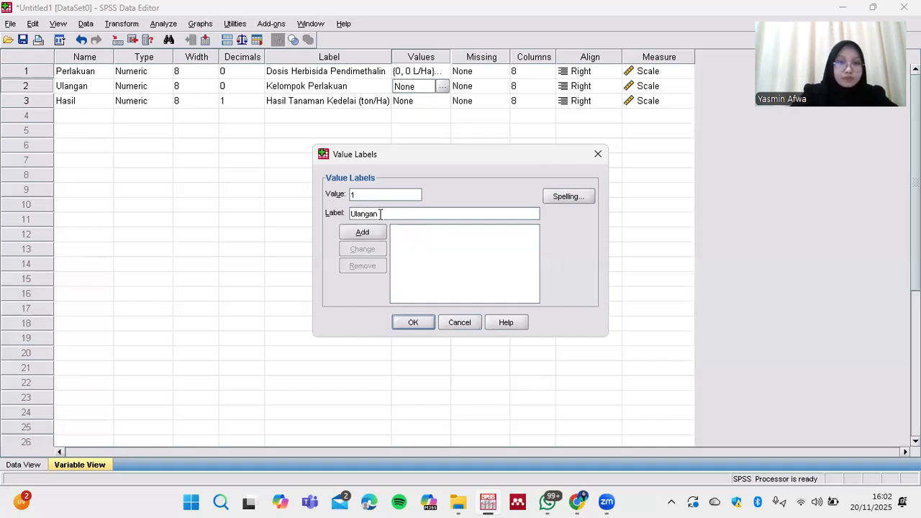
text( i)
click(381, 231)
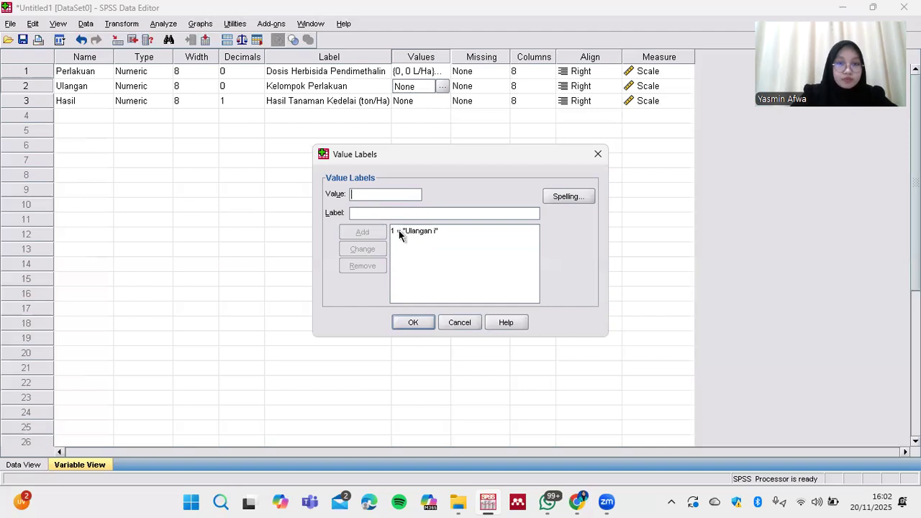
Step: Add value 2 with the label "Ulangan II" to the Ulangan value labels
click(380, 195)
text(1)
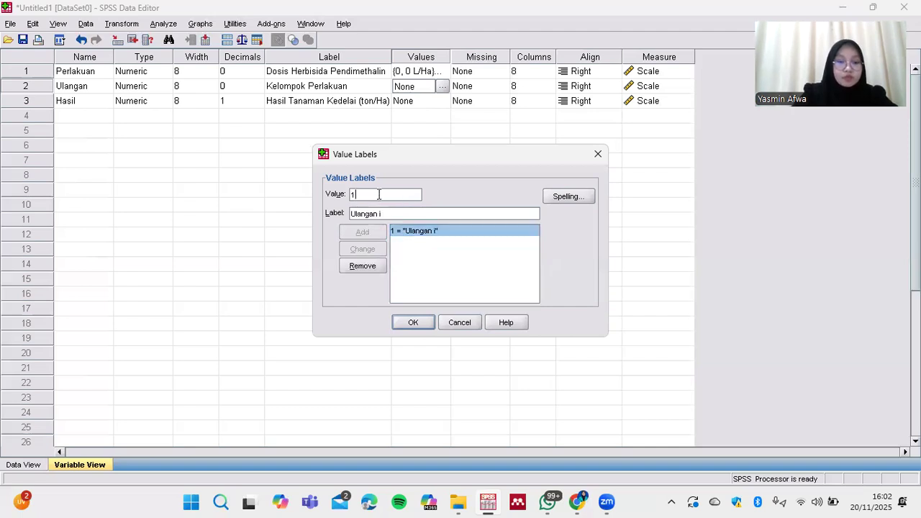
key(BackSpace)
text(2)
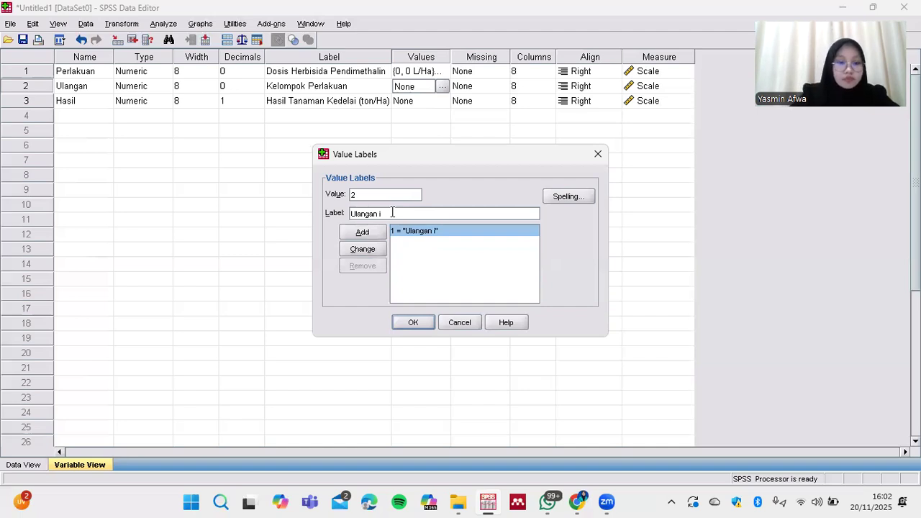
text(II)
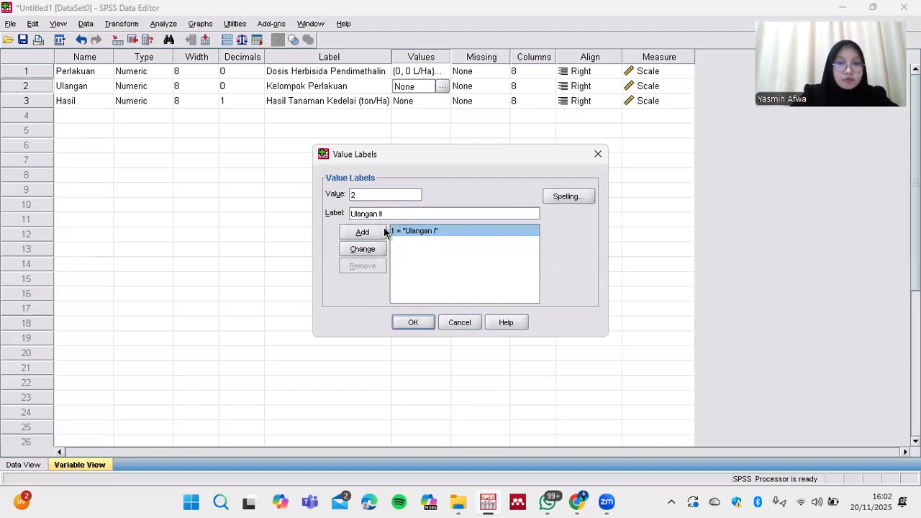
key(Return)
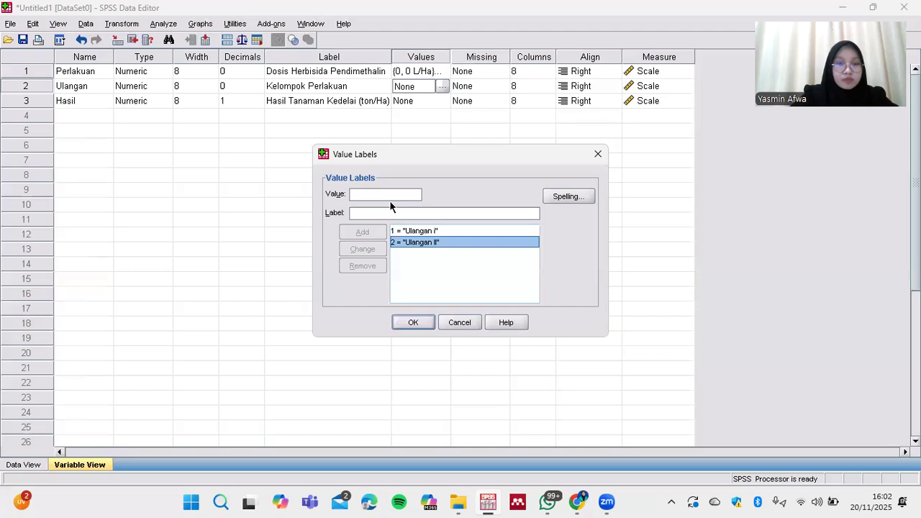
Step: Add value 3 with the label "Ulangan III" to the Ulangan value labels
click(390, 195)
key(BackSpace)
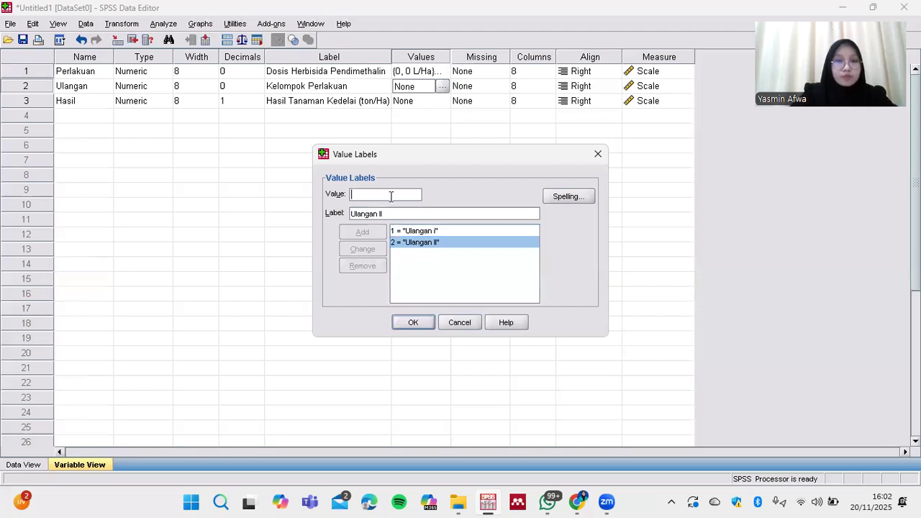
text(3)
click(392, 213)
text(I)
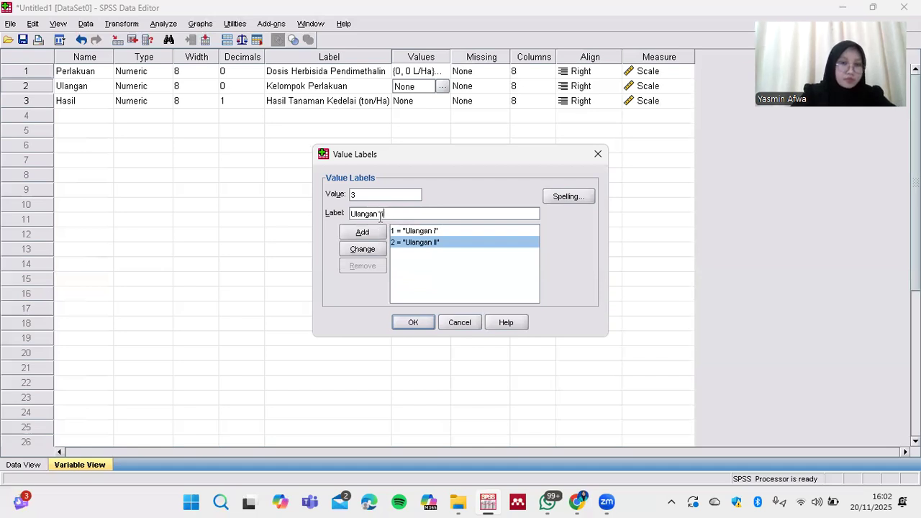
key(Return)
Step: Add value 4 with the label "Ulangan IV" to the Ulangan value labels
click(383, 194)
text(4)
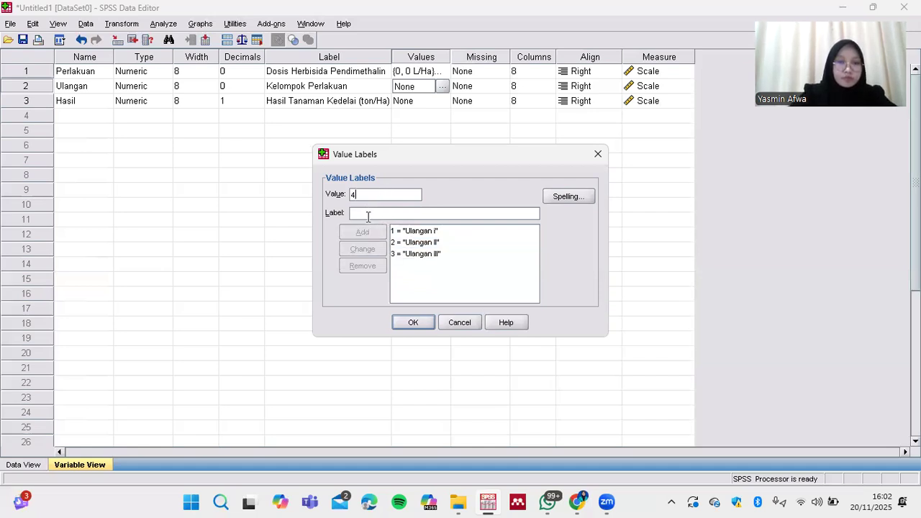
click(368, 216)
text(Ulan)
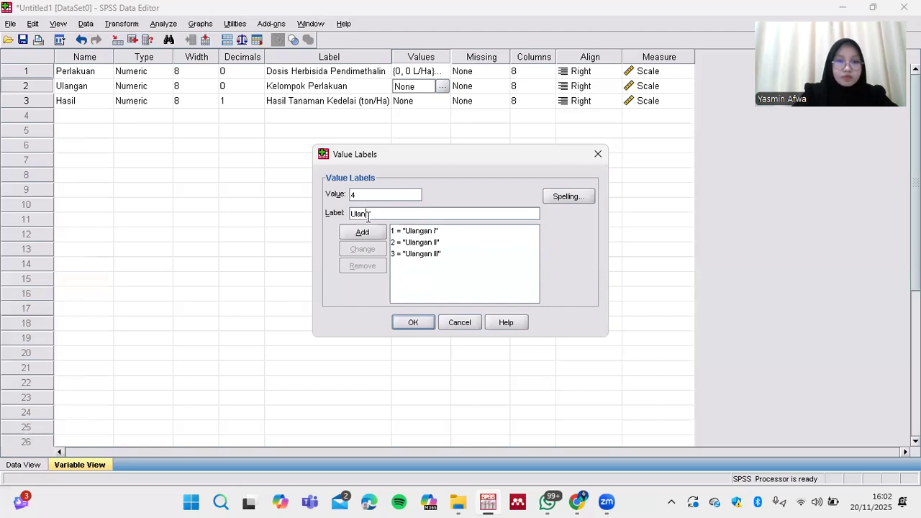
text(gan IV)
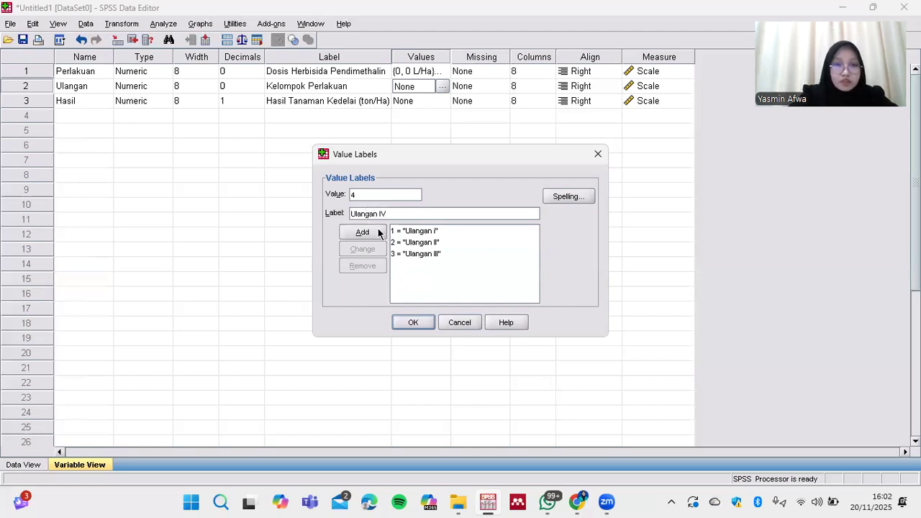
click(379, 231)
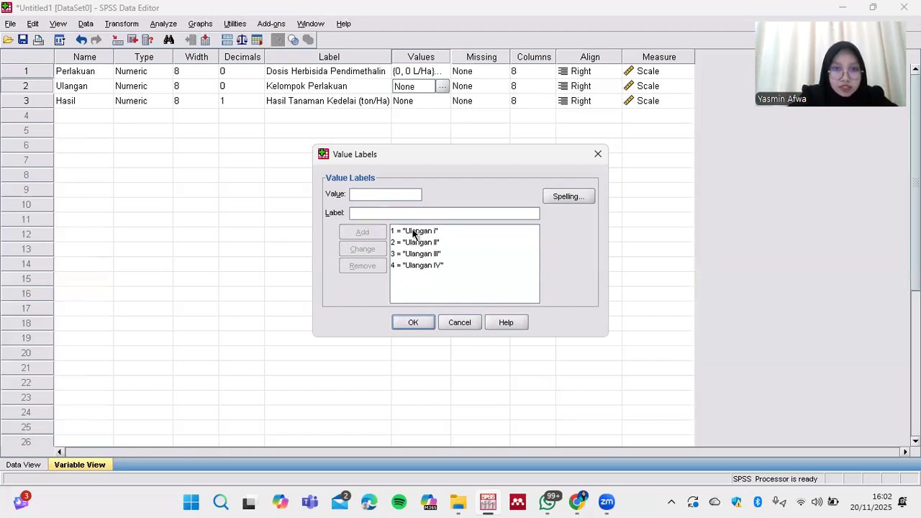
Step: Correct the label of value 1 to "Ulangan I" and apply the value labels to Ulangan
click(411, 231)
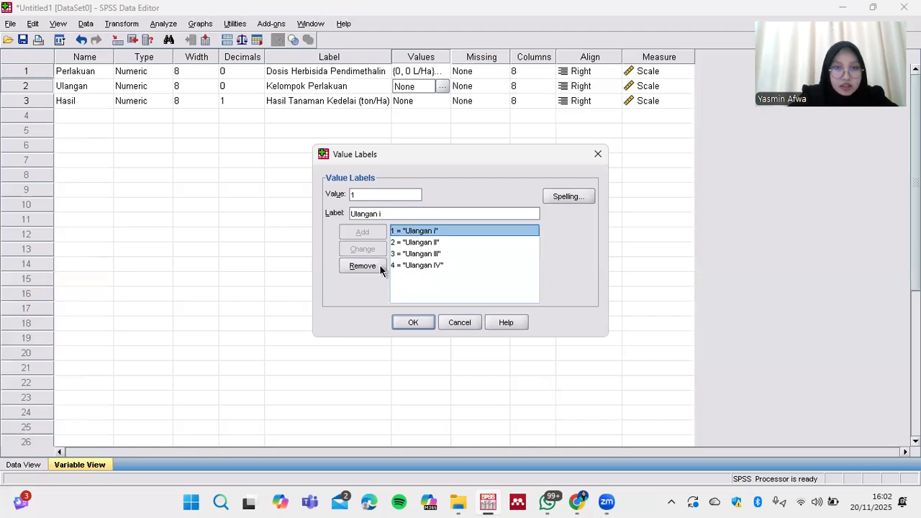
click(391, 215)
key(BackSpace)
text(I)
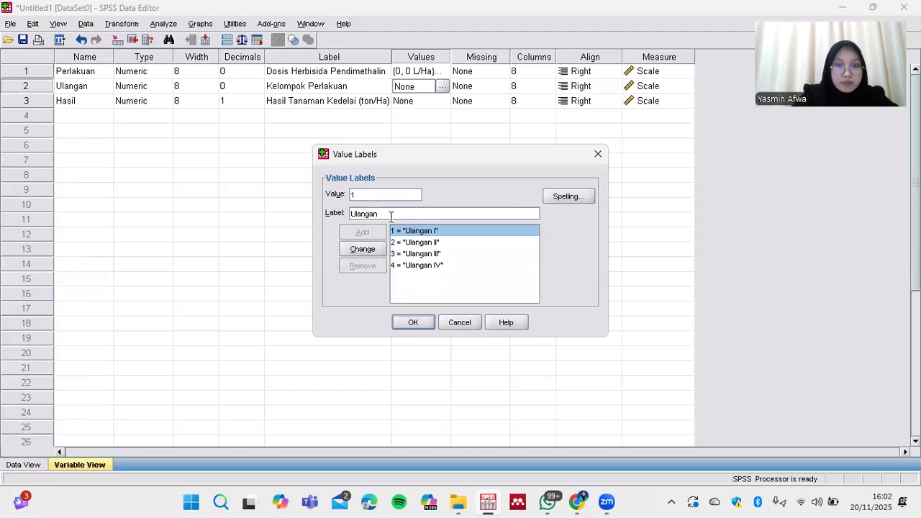
click(372, 253)
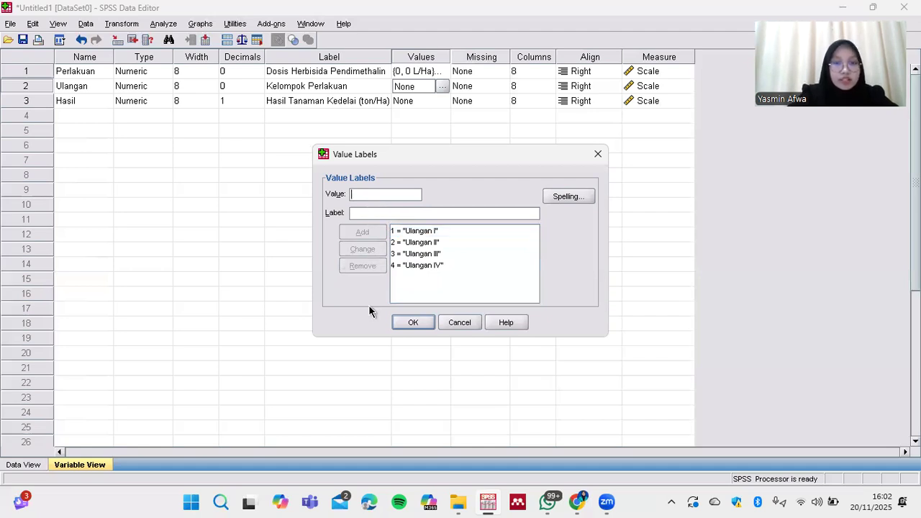
click(410, 323)
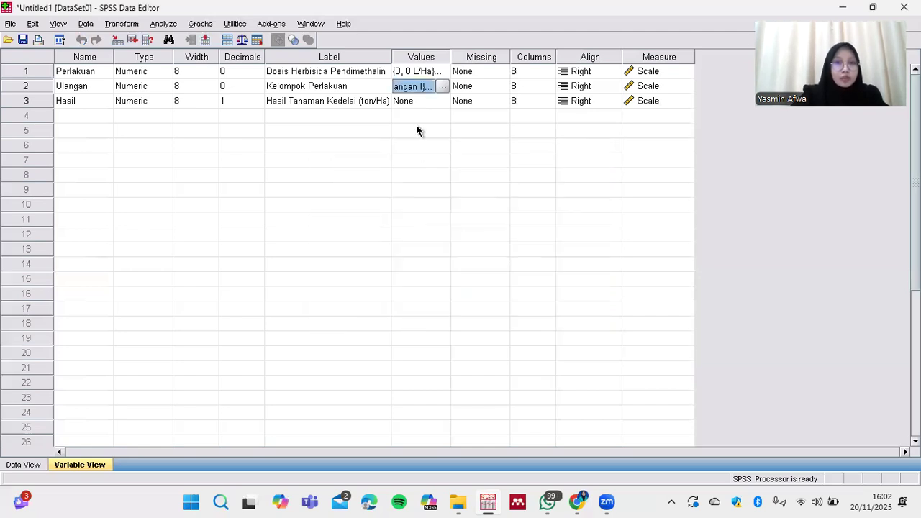
Step: Set the measurement level of Perlakuan, Ulangan and Hasil to Nominal
click(659, 74)
click(685, 73)
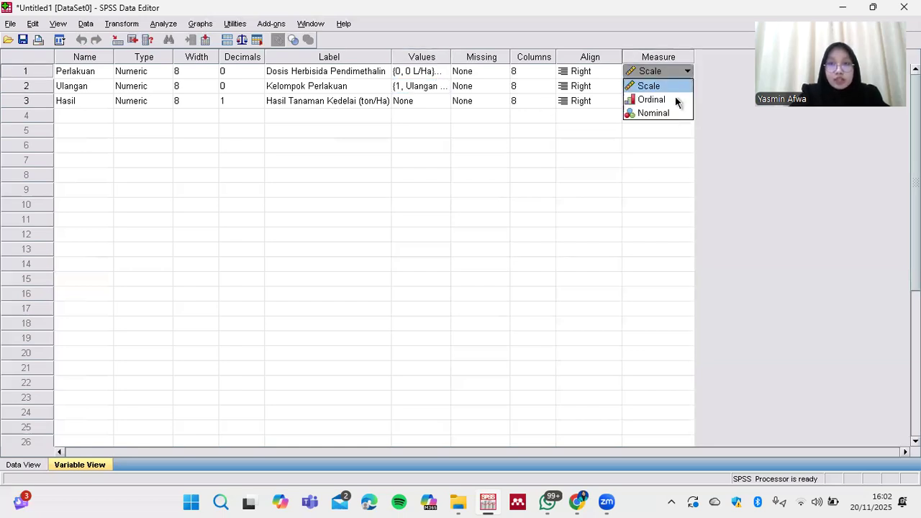
click(673, 115)
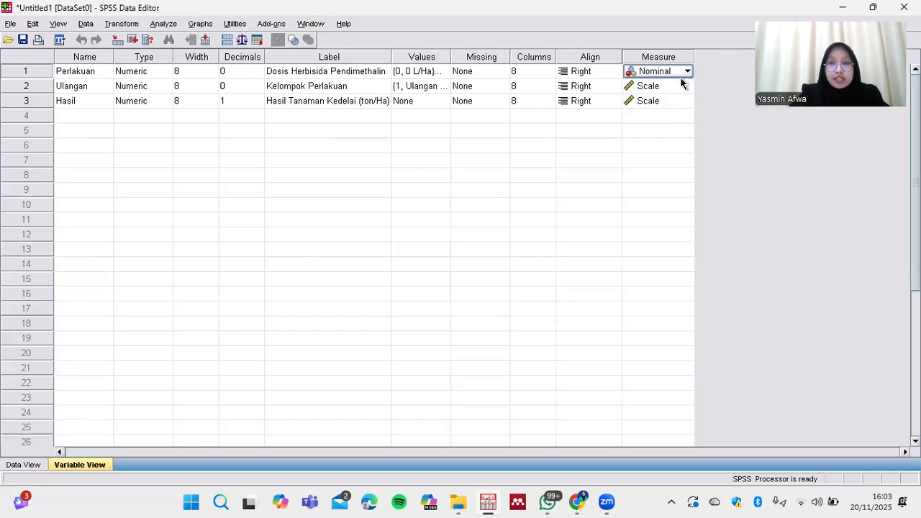
click(687, 86)
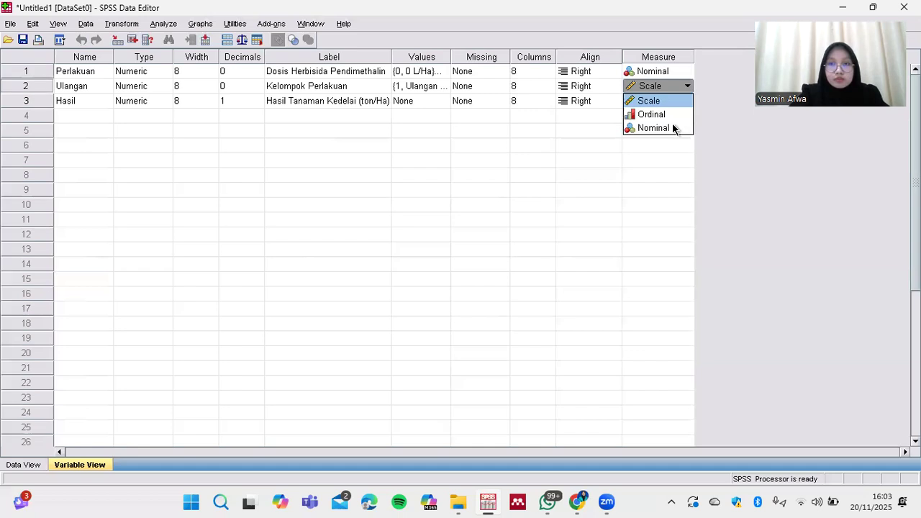
click(672, 128)
click(688, 102)
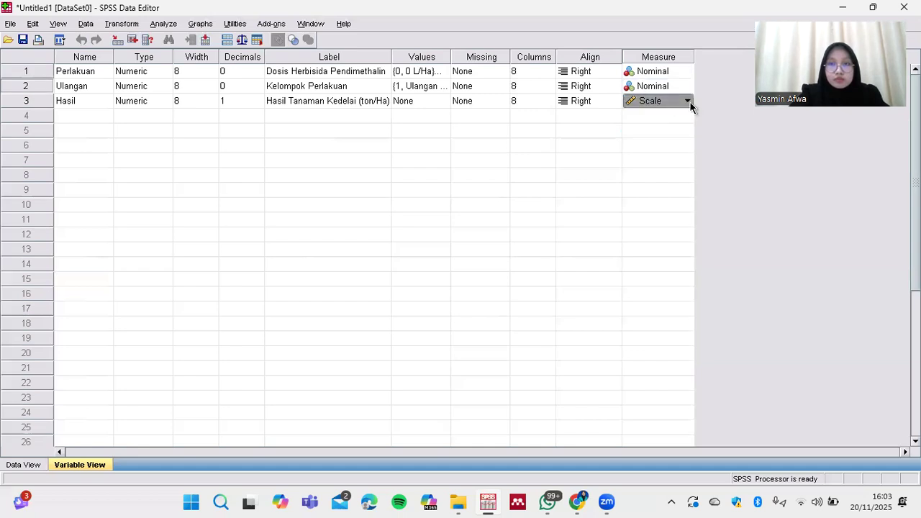
click(688, 102)
click(666, 143)
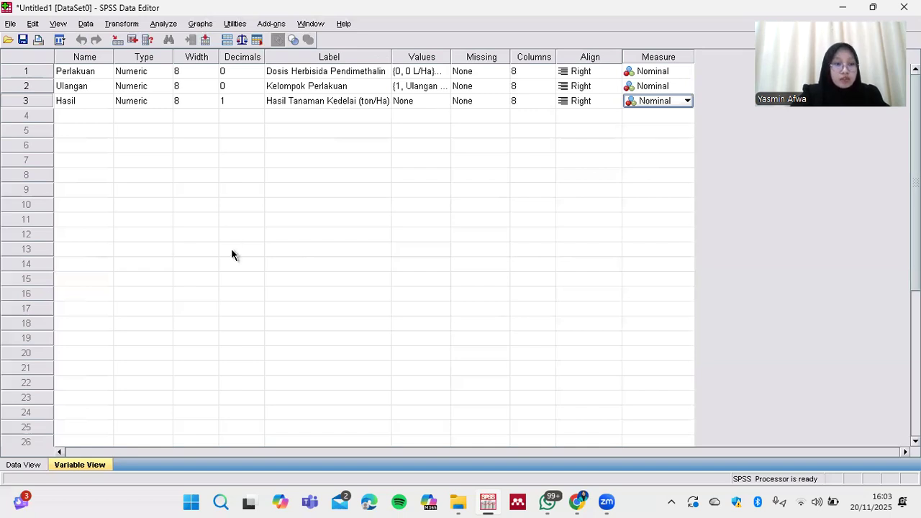
Step: Start a univariate General Linear Model analysis from the data view with Hasil Tanaman Kedelai as the dependent variable
click(41, 467)
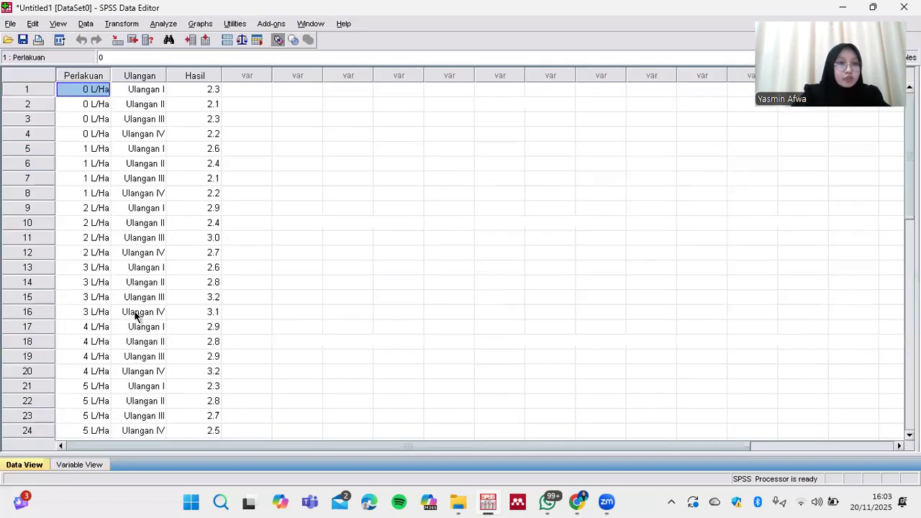
click(174, 27)
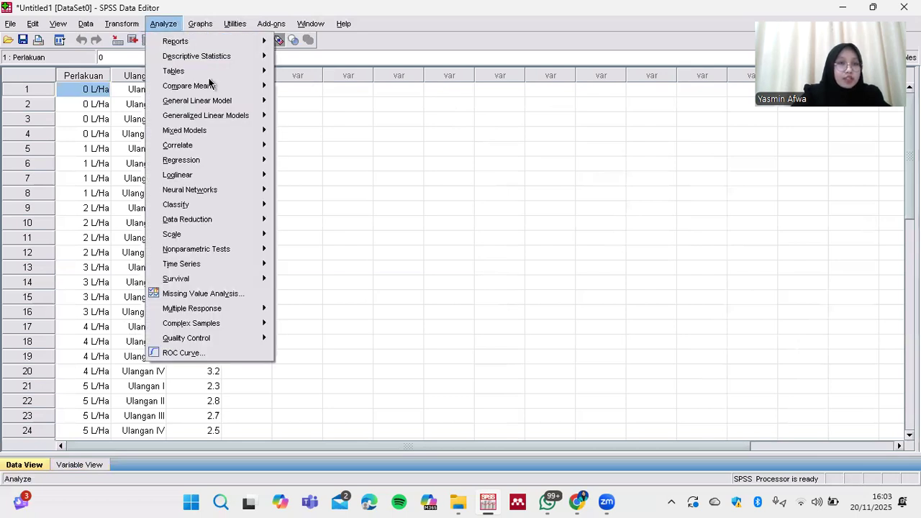
mouse_move(223, 101)
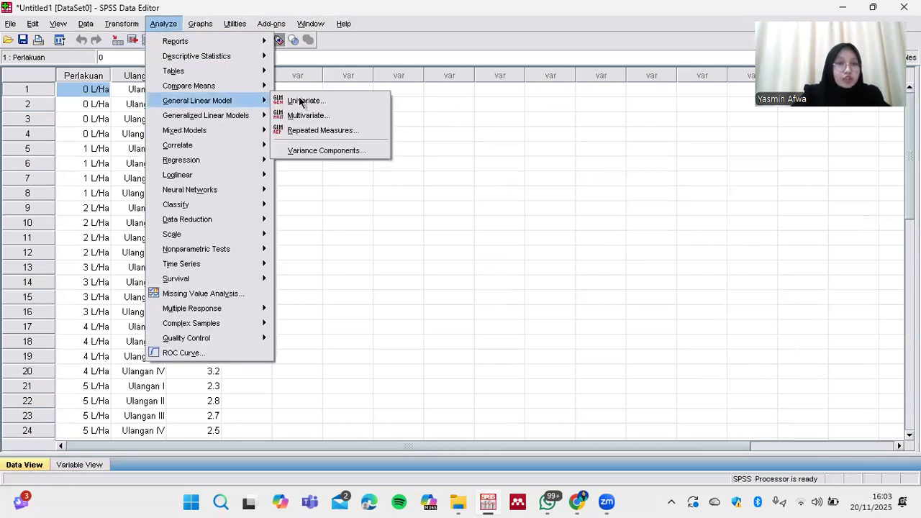
click(300, 101)
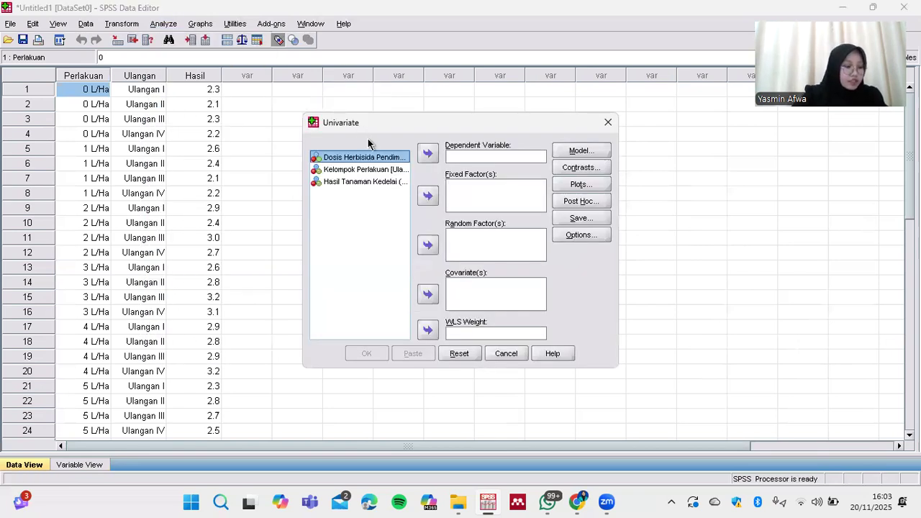
click(391, 184)
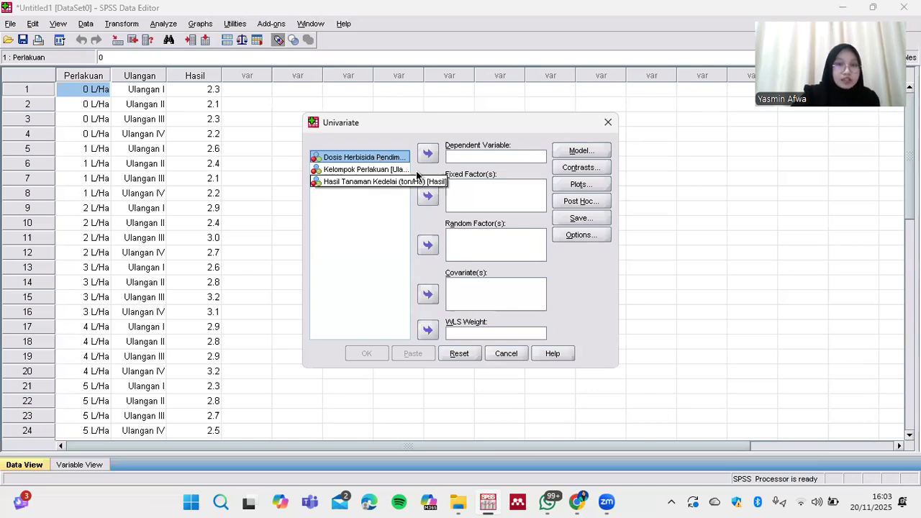
click(428, 153)
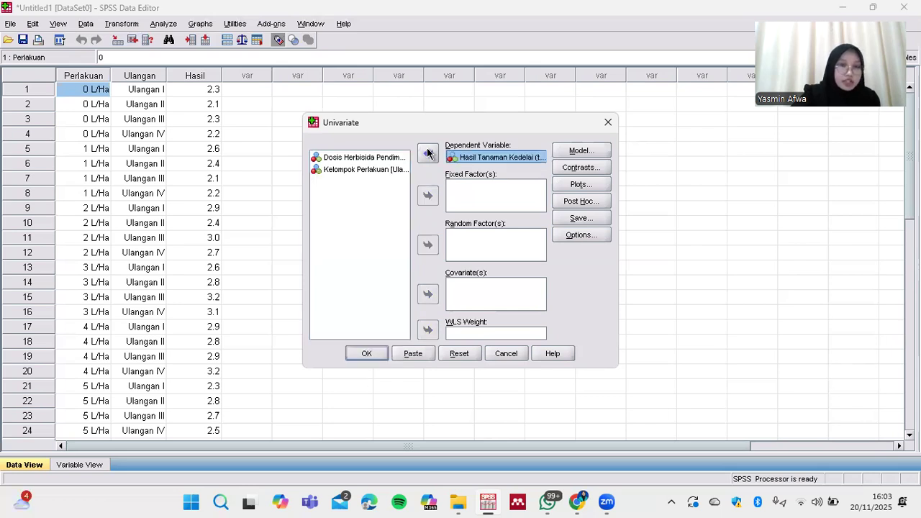
Step: Assign Dosis Herbisida Pendimethalin and Kelompok Perlakuan as fixed factors of the univariate analysis
click(385, 159)
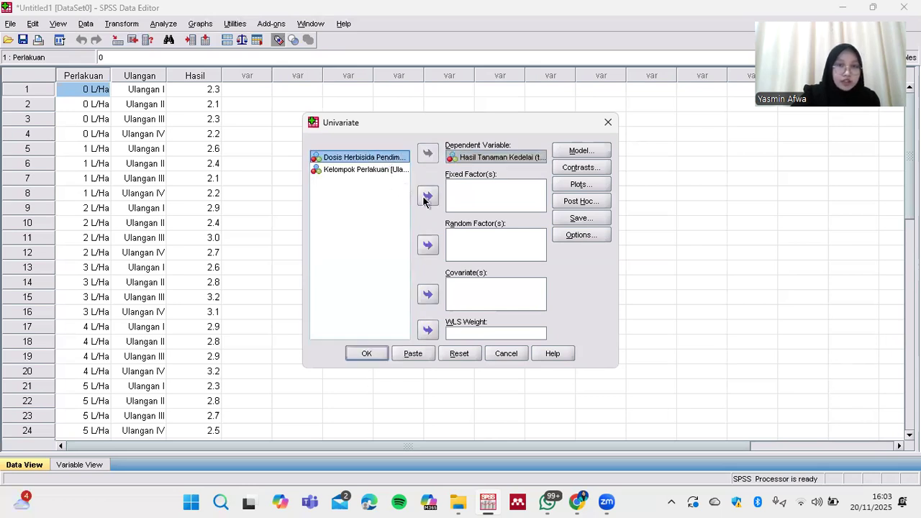
click(427, 196)
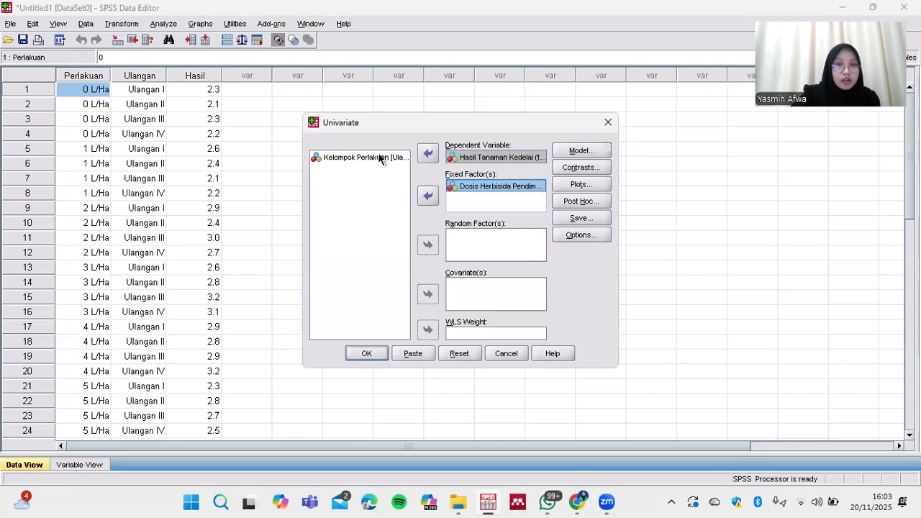
click(380, 158)
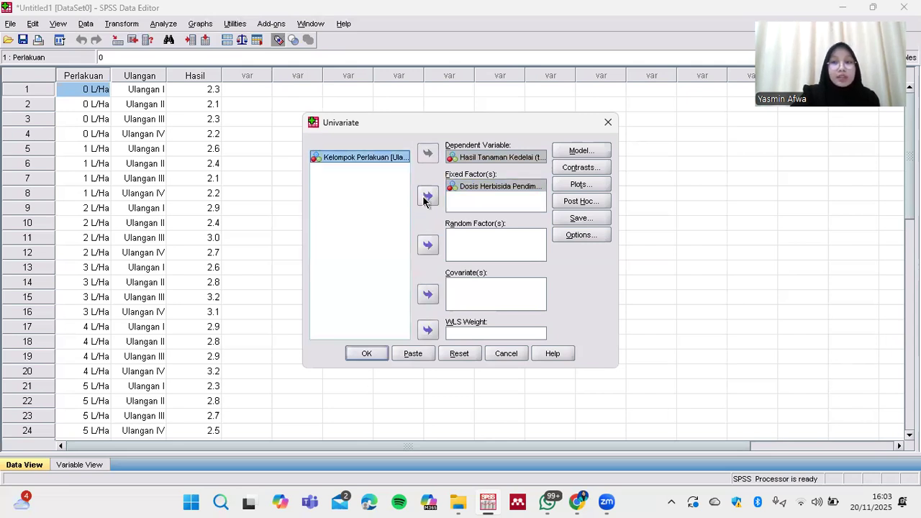
click(427, 197)
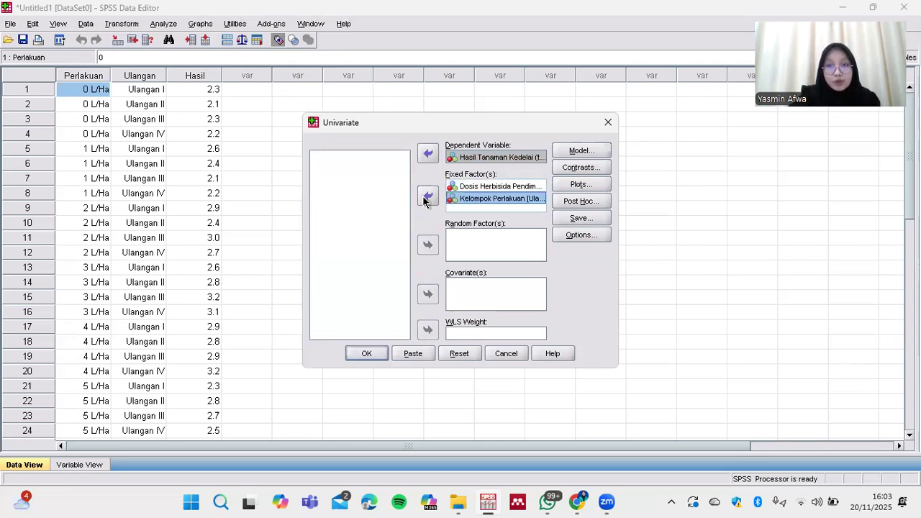
Step: Specify a custom model for the univariate analysis with Perlakuan and Ulangan as its terms
click(572, 151)
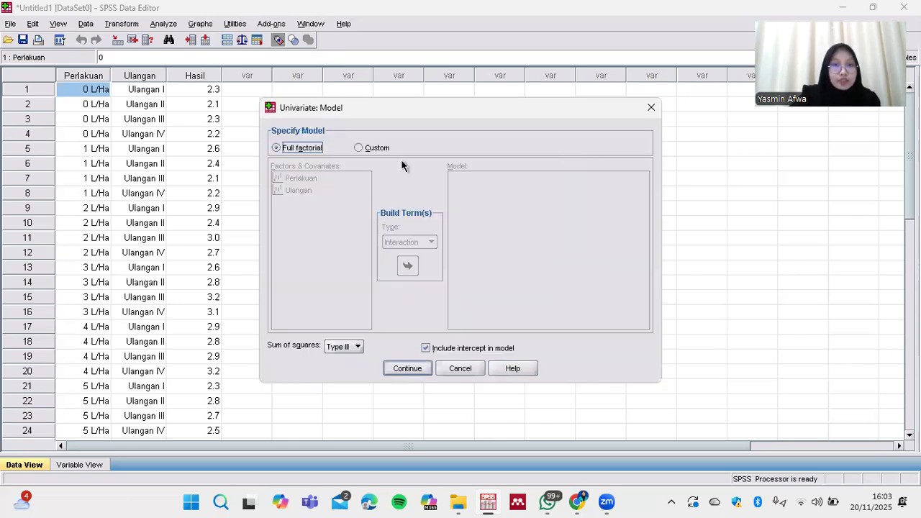
click(358, 148)
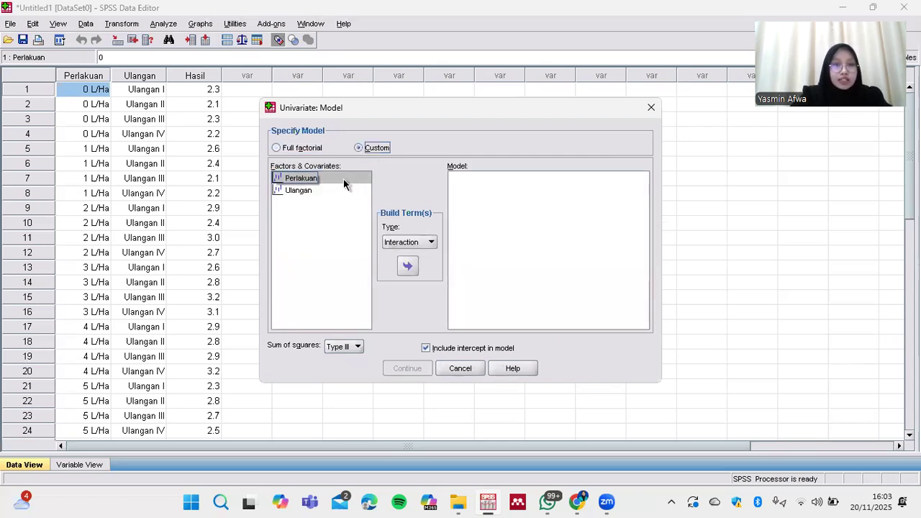
click(342, 180)
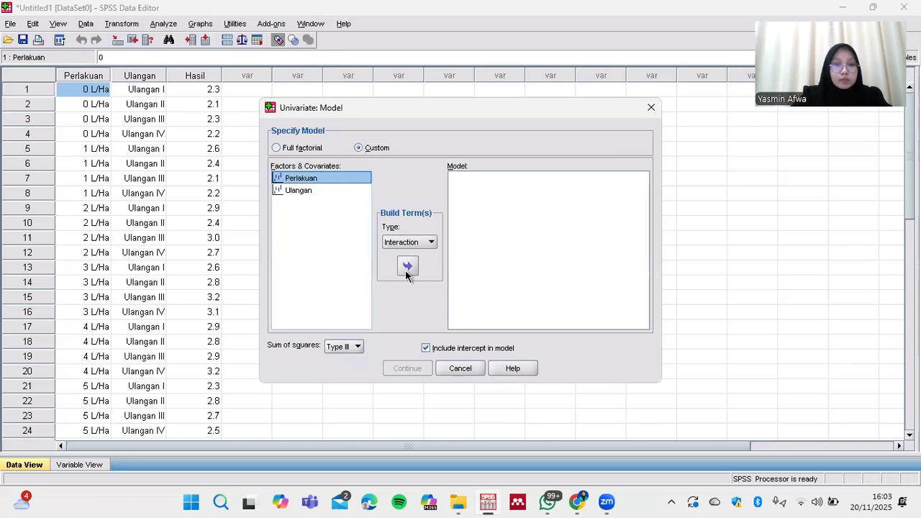
click(407, 268)
click(347, 191)
click(406, 268)
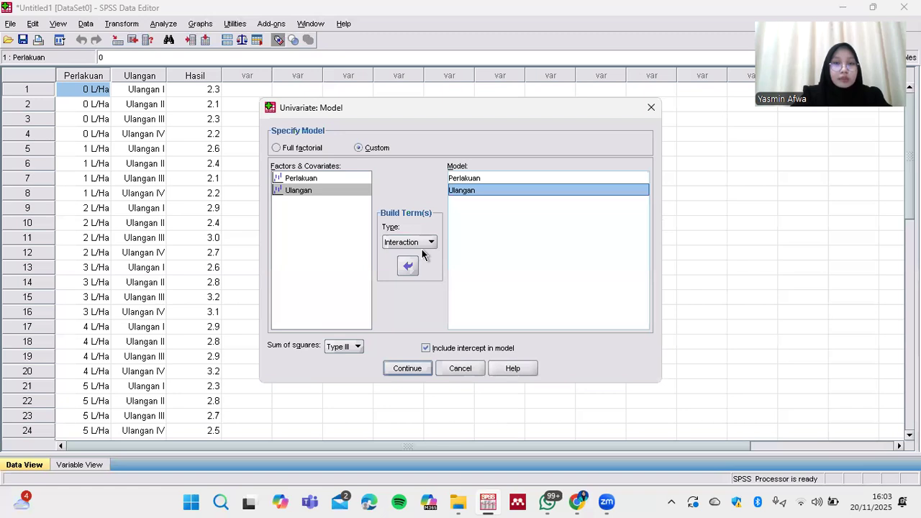
Step: Set the term type of the custom model to Main effects and accept the model settings
click(428, 243)
click(411, 267)
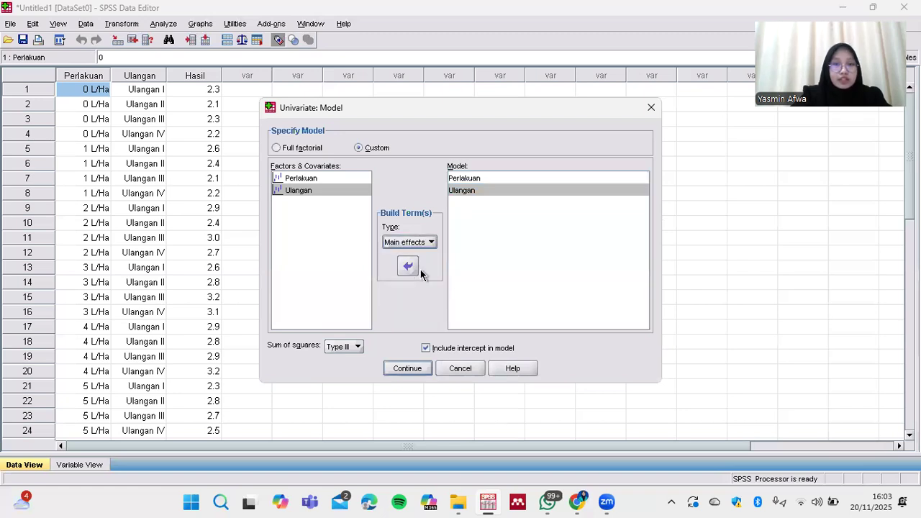
click(400, 369)
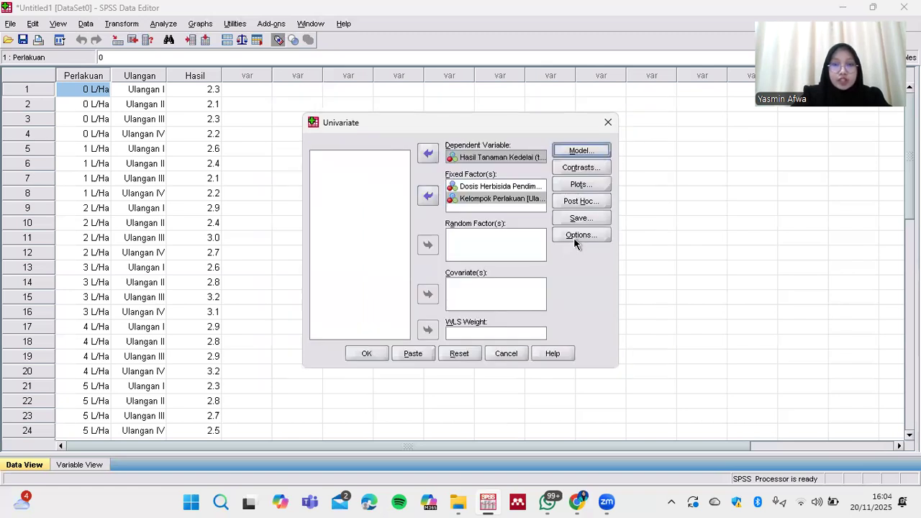
Step: Set the univariate options to display means for (OVERALL), descriptive statistics and homogeneity tests, and accept them
click(576, 237)
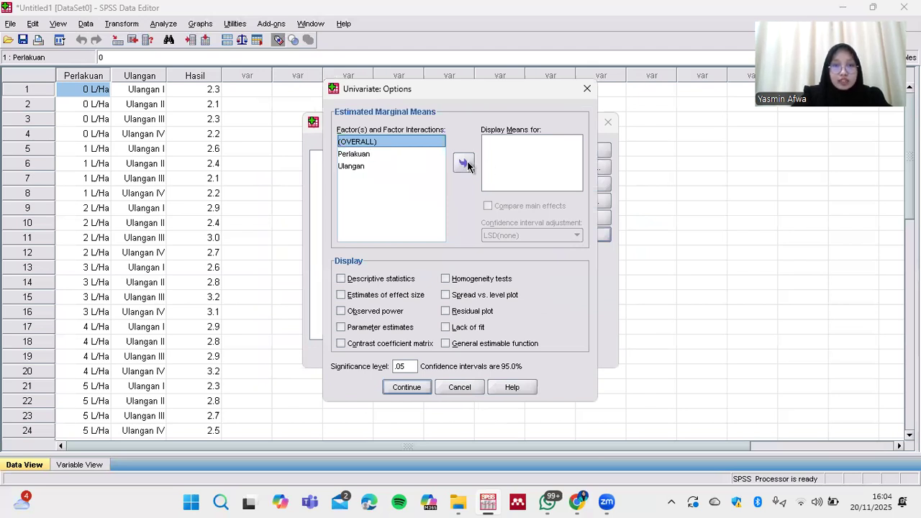
click(464, 164)
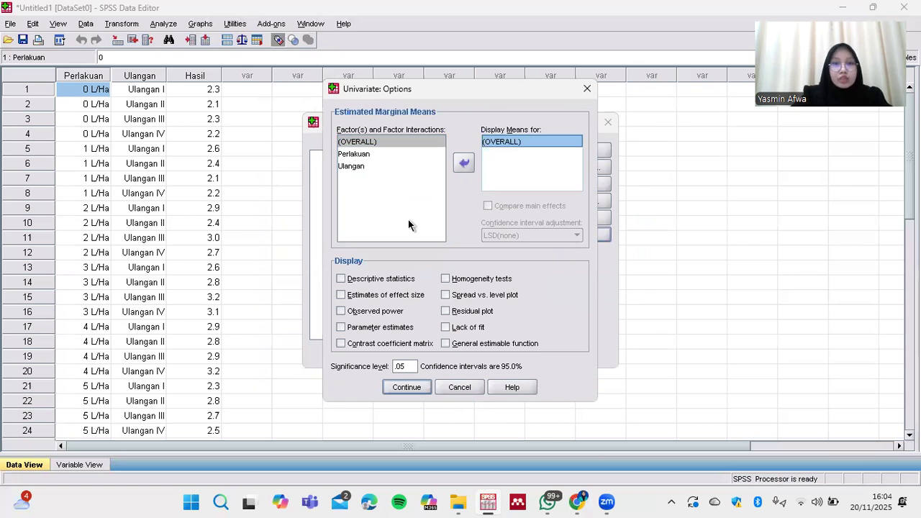
click(343, 279)
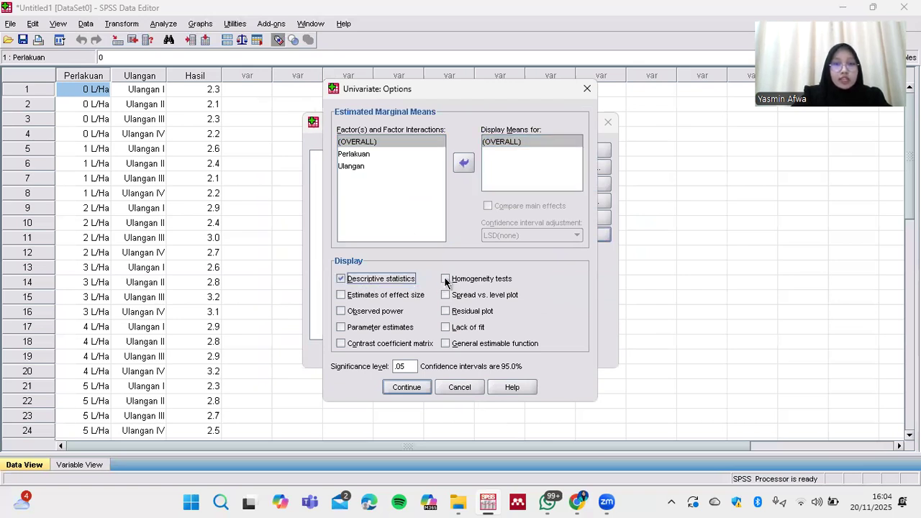
click(446, 280)
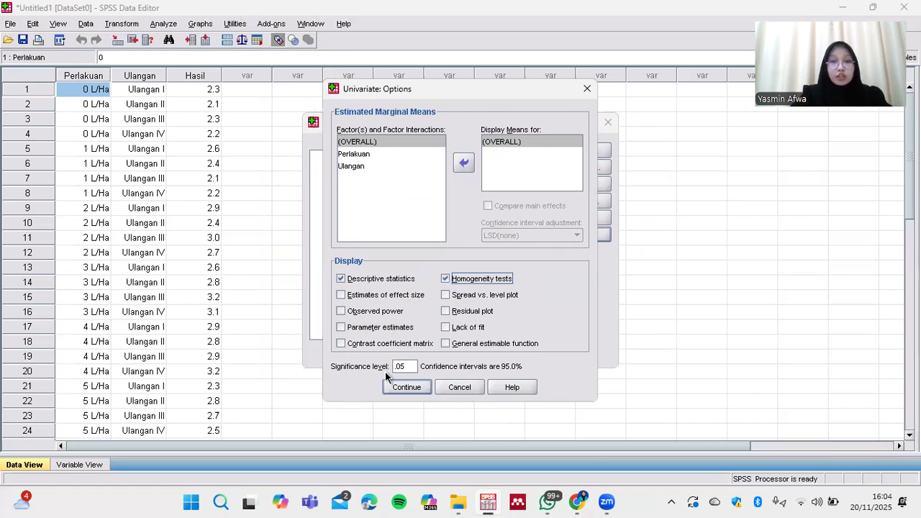
click(405, 387)
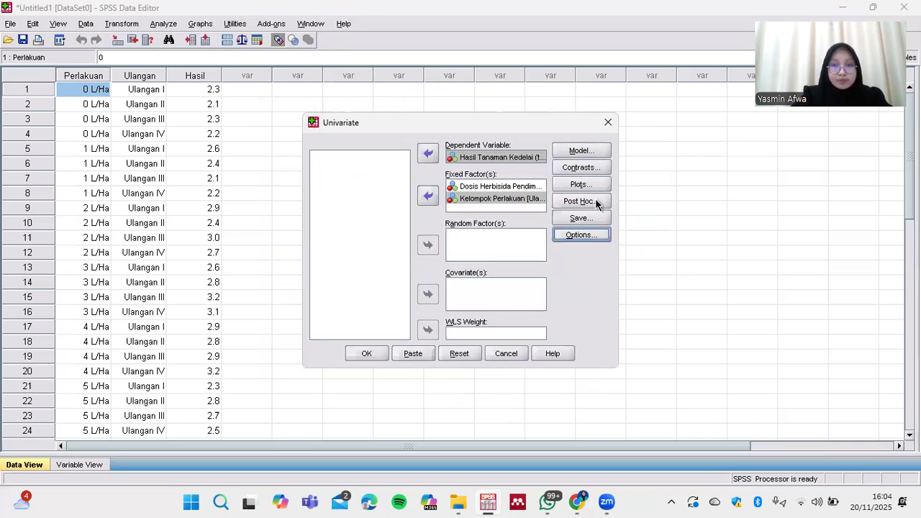
Step: Add Perlakuan and Ulangan as the factors for the univariate post hoc tests
click(594, 202)
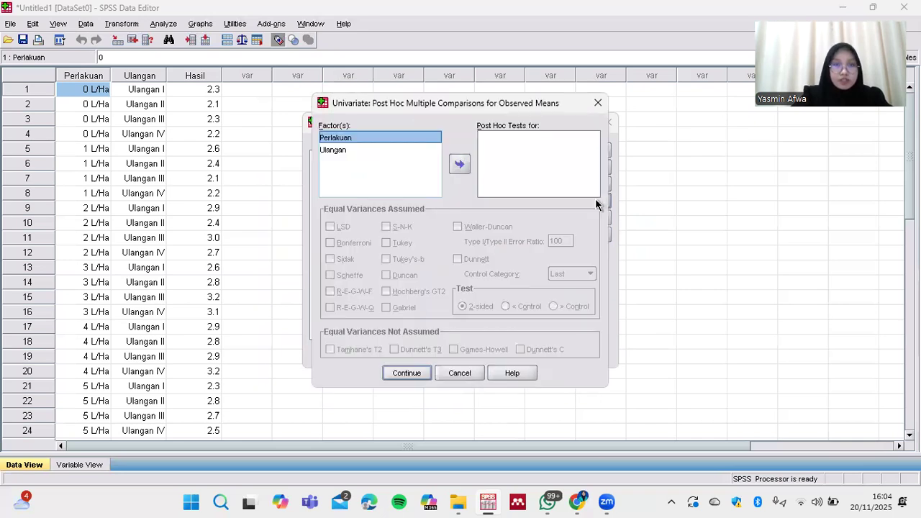
click(459, 166)
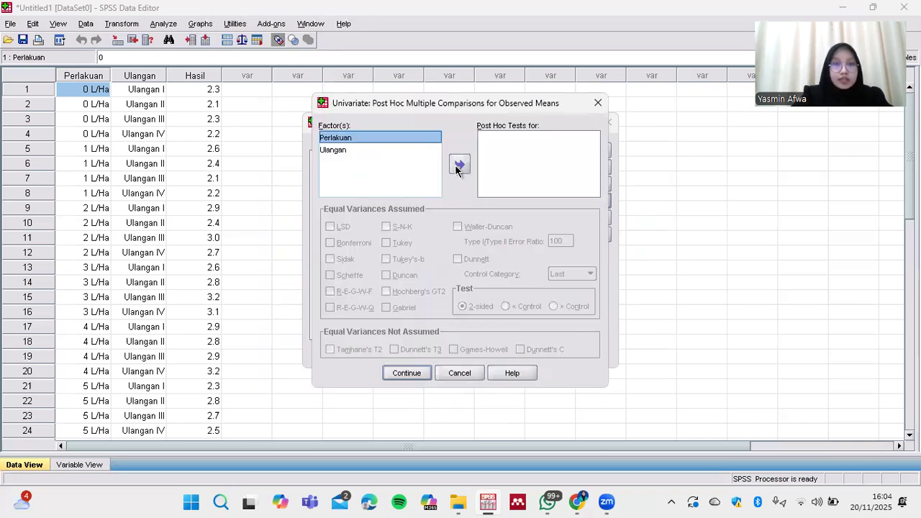
click(345, 153)
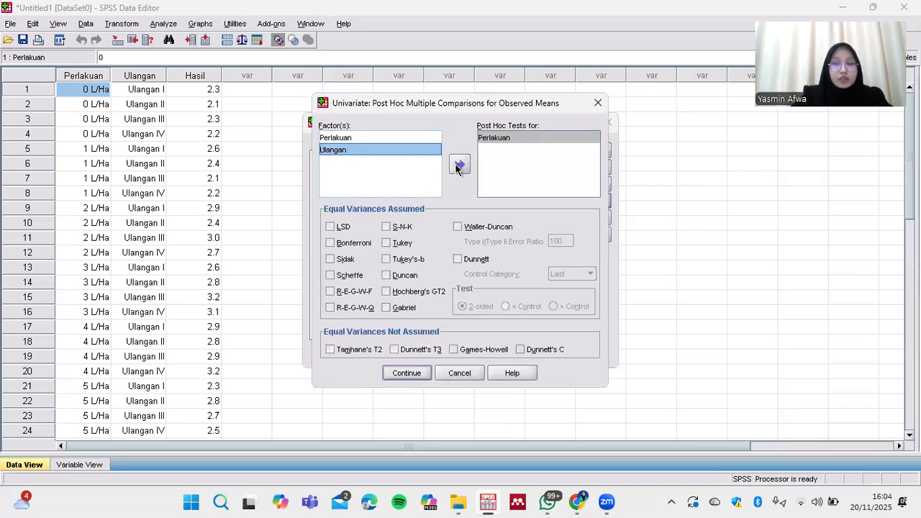
click(459, 166)
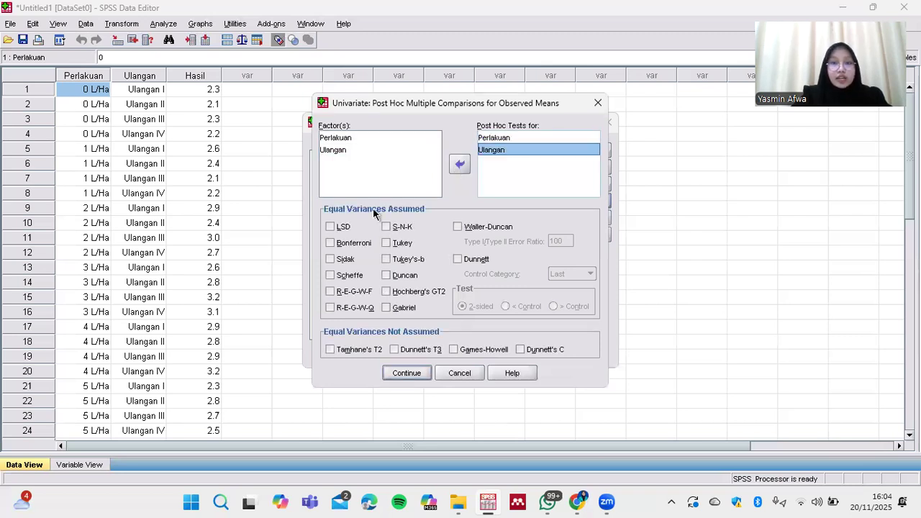
Step: Select the LSD, Tukey and Duncan post hoc tests and run the univariate analysis
click(330, 227)
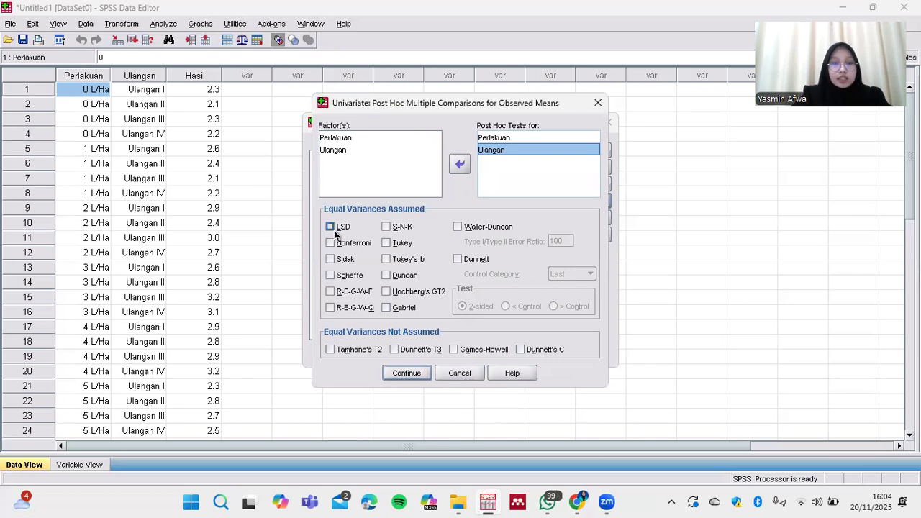
click(387, 243)
click(387, 275)
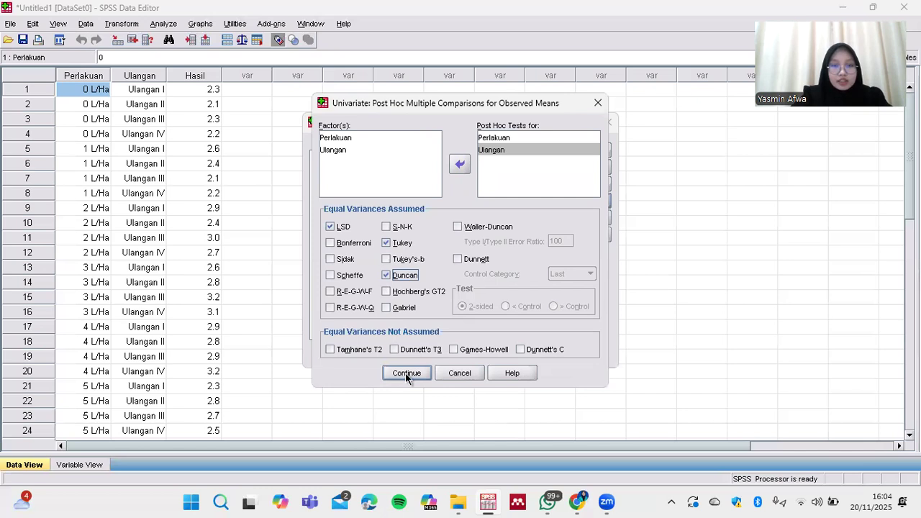
click(406, 373)
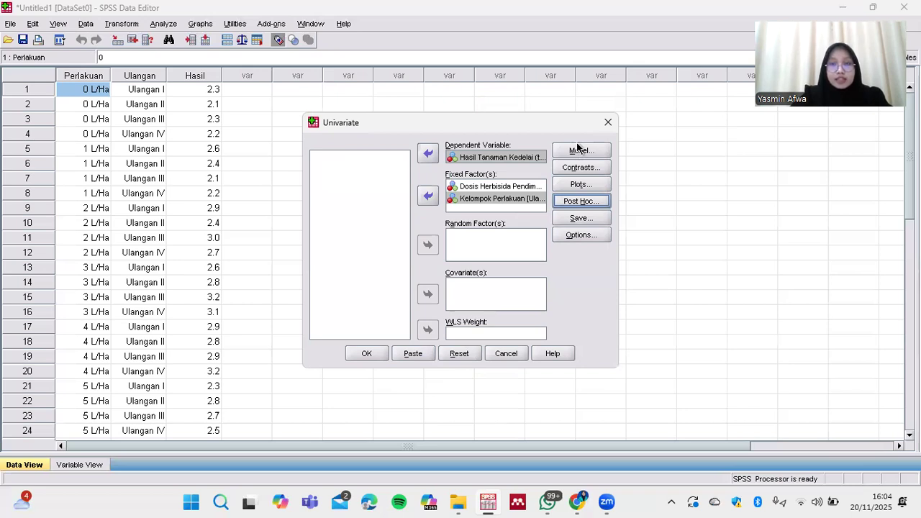
click(365, 354)
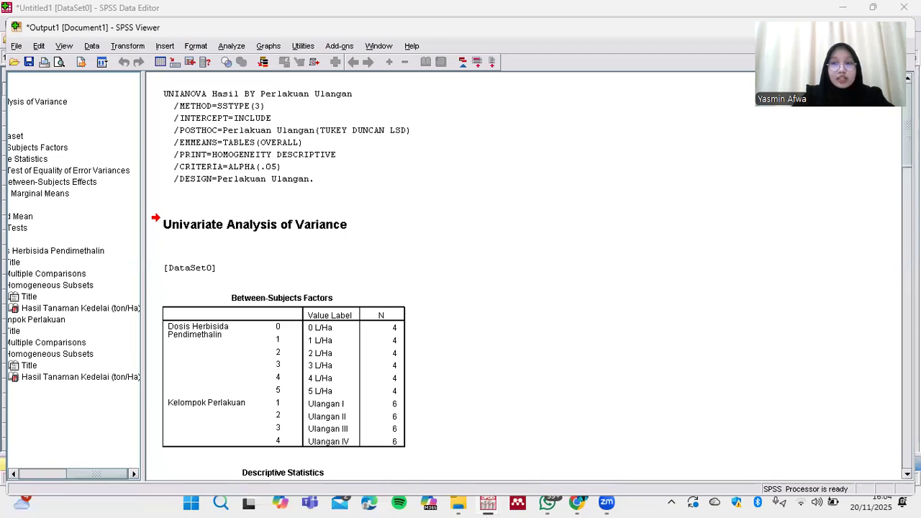
Step: Examine the univariate output from the between-subjects factors through the multiple comparisons to the homogeneous subsets of Kelompok Perlakuan
scroll(461, 273, down, 3)
scroll(460, 273, down, 3)
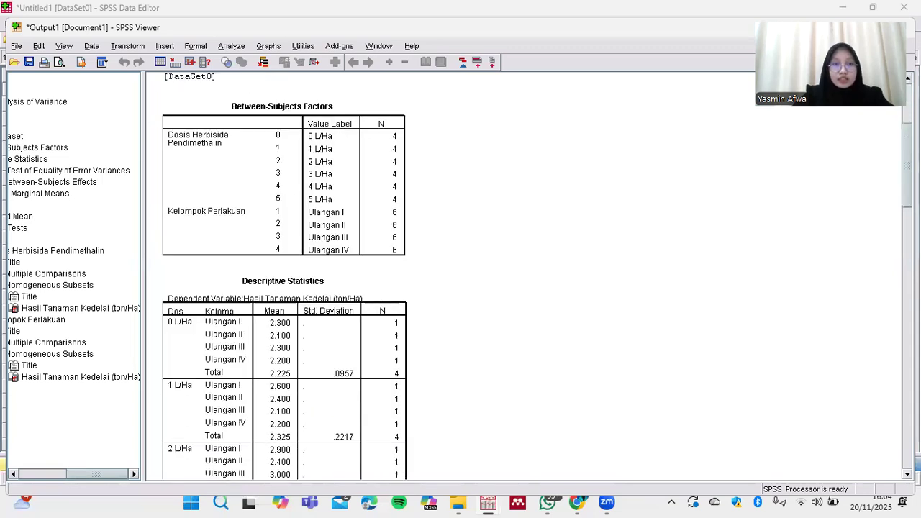
scroll(461, 274, down, 14)
scroll(460, 273, down, 2)
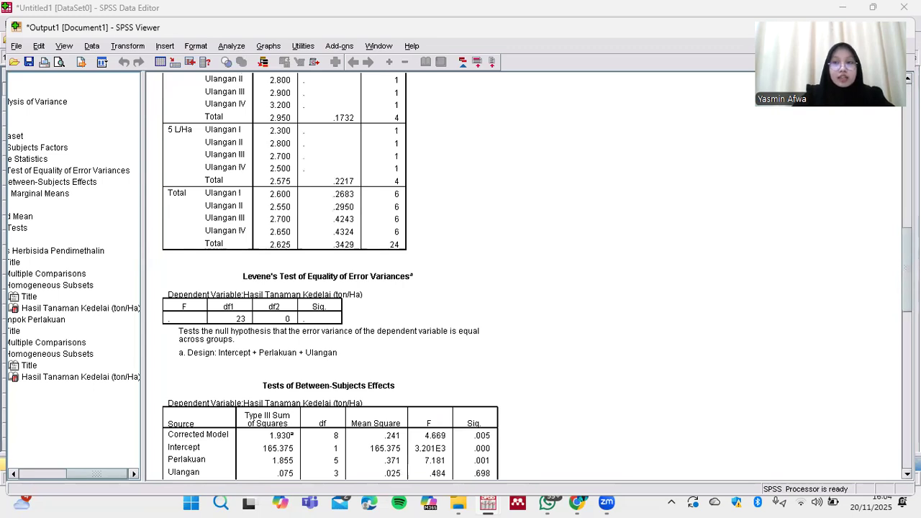
scroll(524, 276, down, 10)
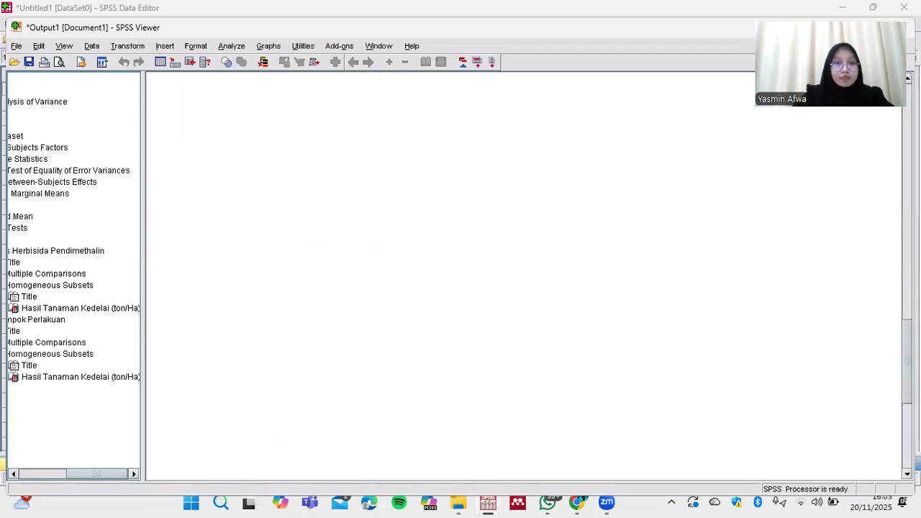
scroll(523, 276, down, 3)
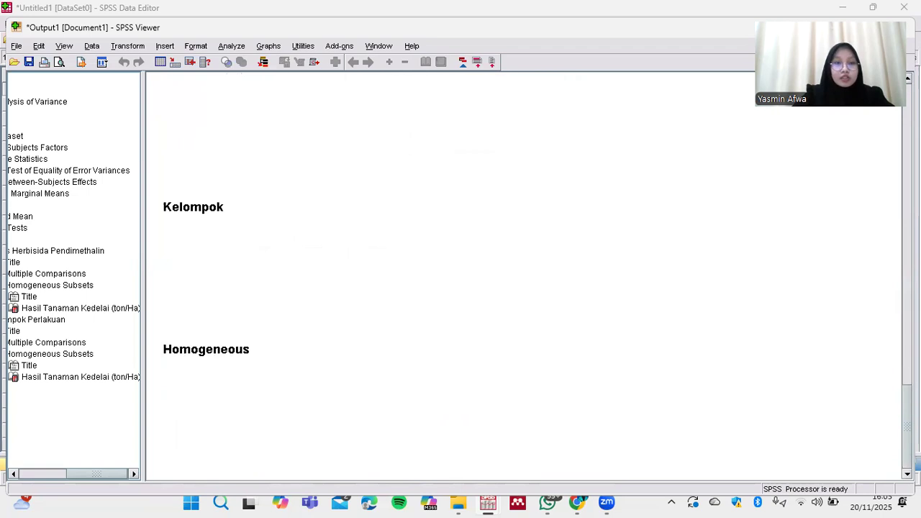
scroll(523, 276, down, 3)
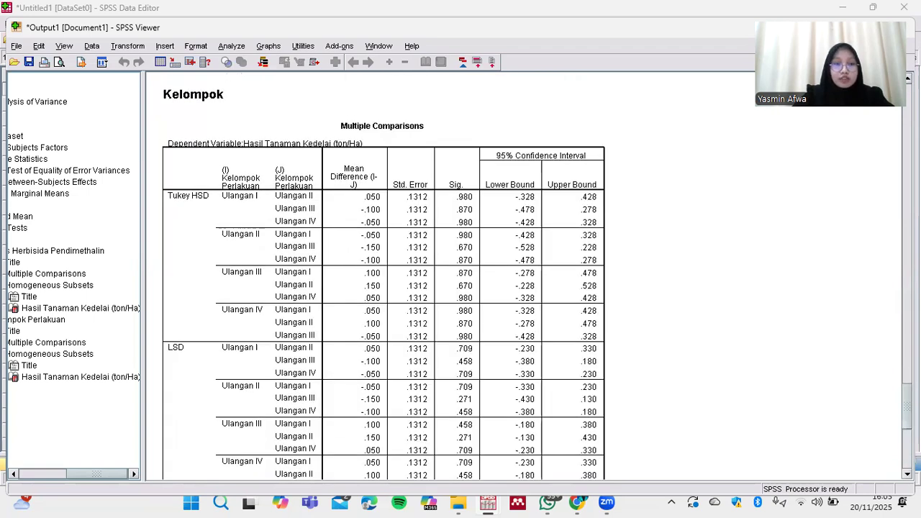
scroll(626, 328, down, 9)
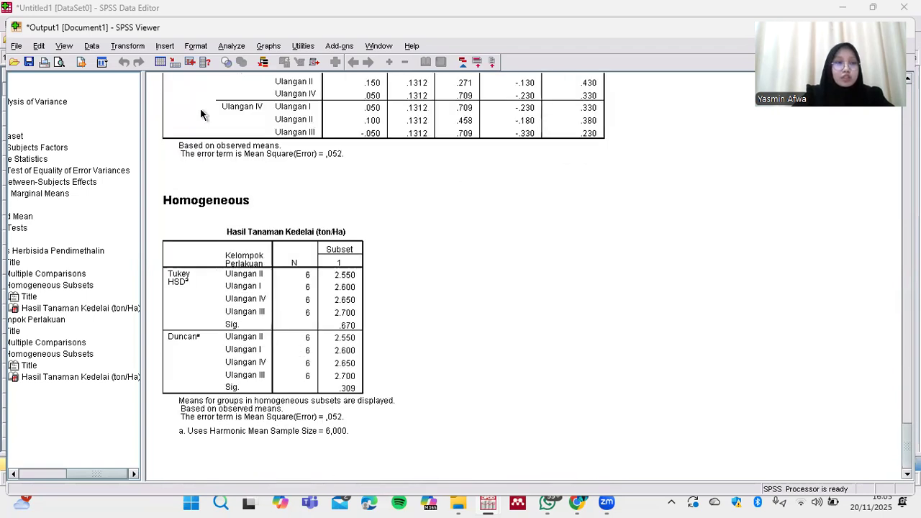
Step: Start an export of the analysis output with all visible objects included
click(16, 45)
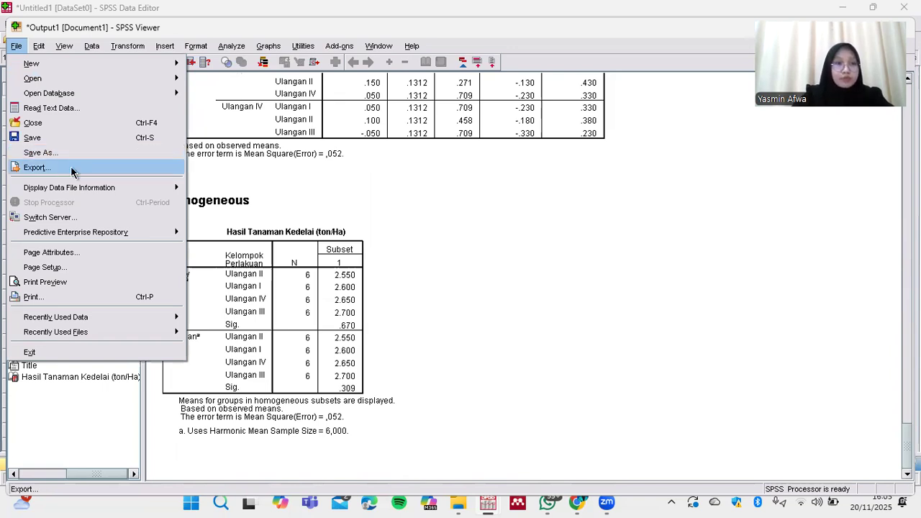
click(72, 169)
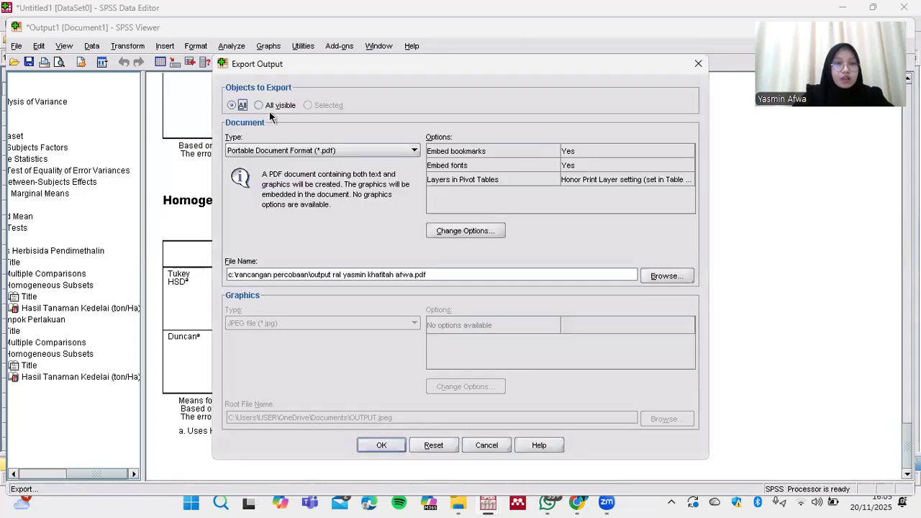
click(264, 105)
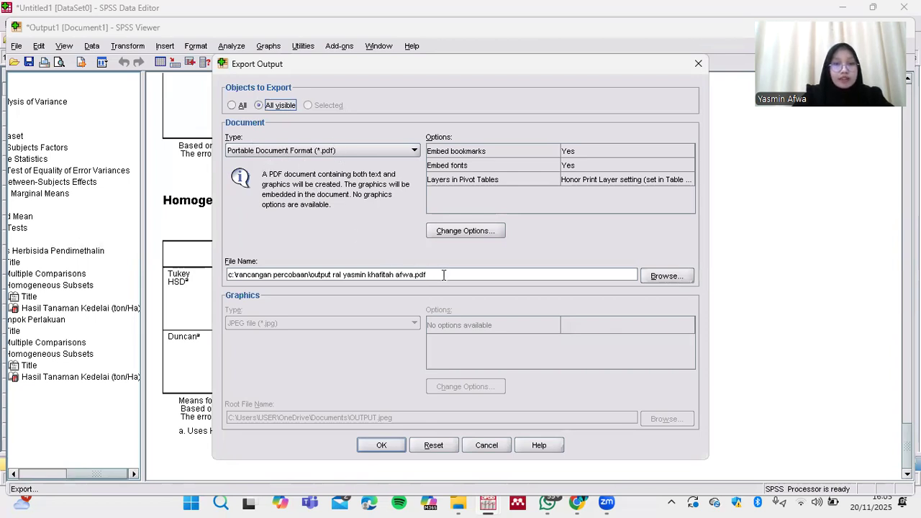
Step: Change "ral" to "rak" in the PDF export file name
triple_click(343, 274)
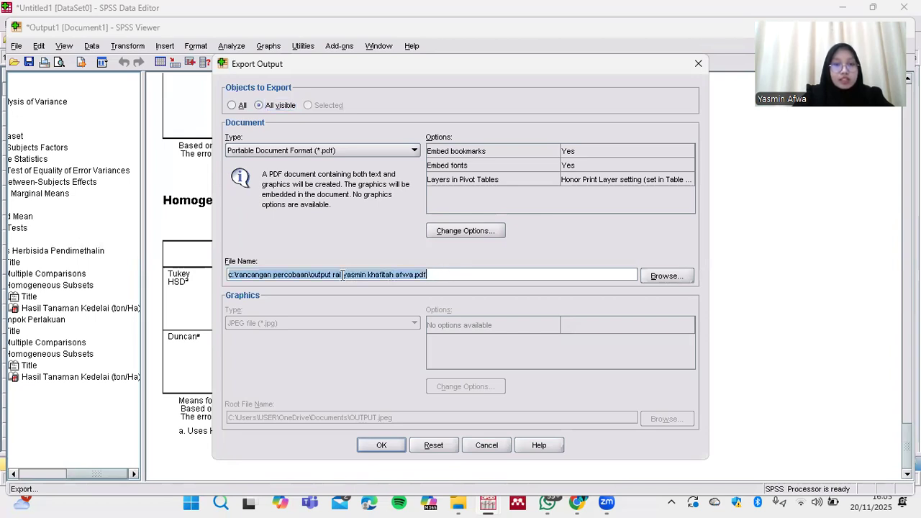
click(343, 275)
key(BackSpace)
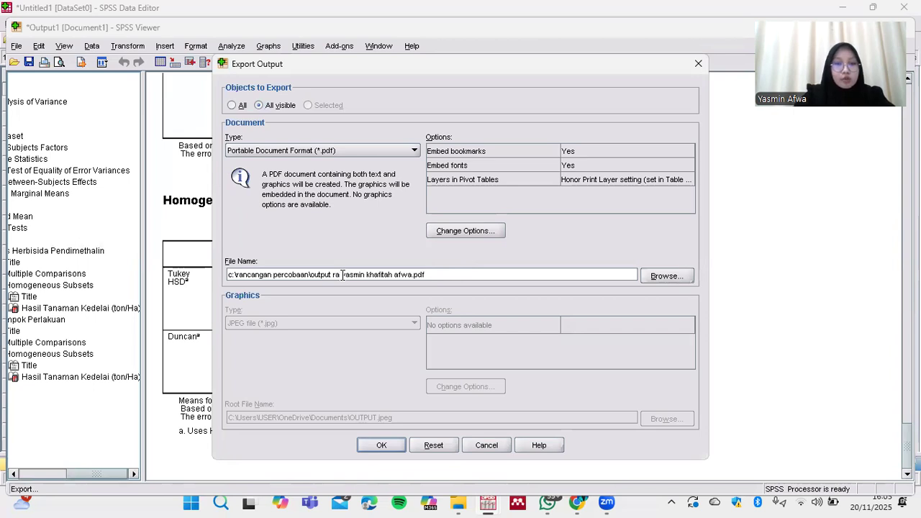
text(k)
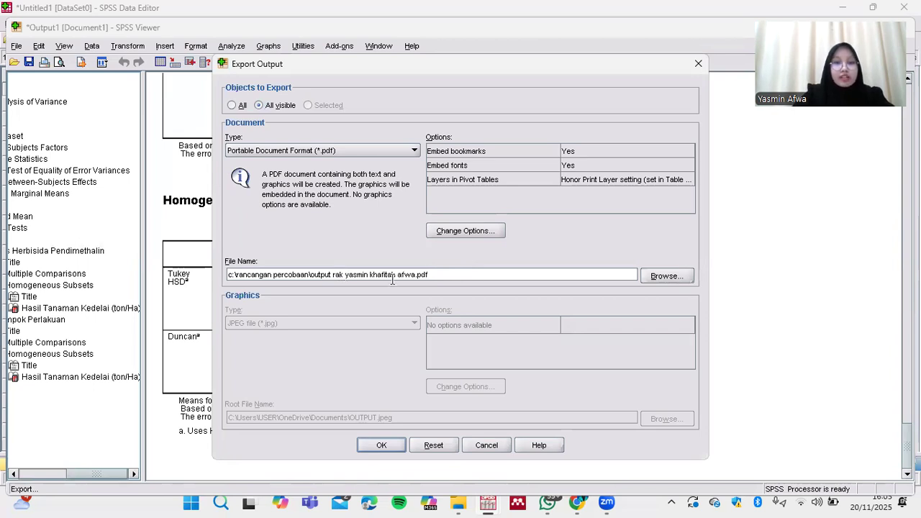
Step: Browse to the Rancangan Percobaan folder on Local Disk (C:) as the destination of the exported PDF
click(663, 276)
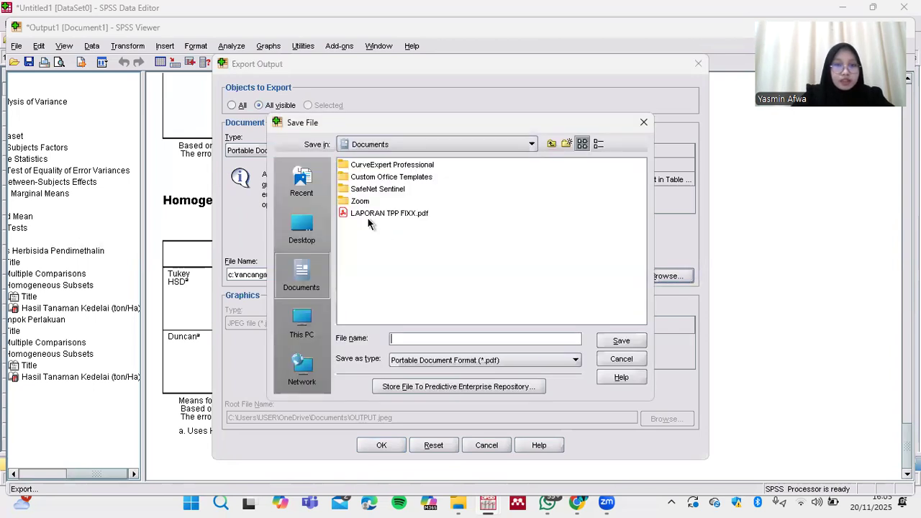
click(304, 343)
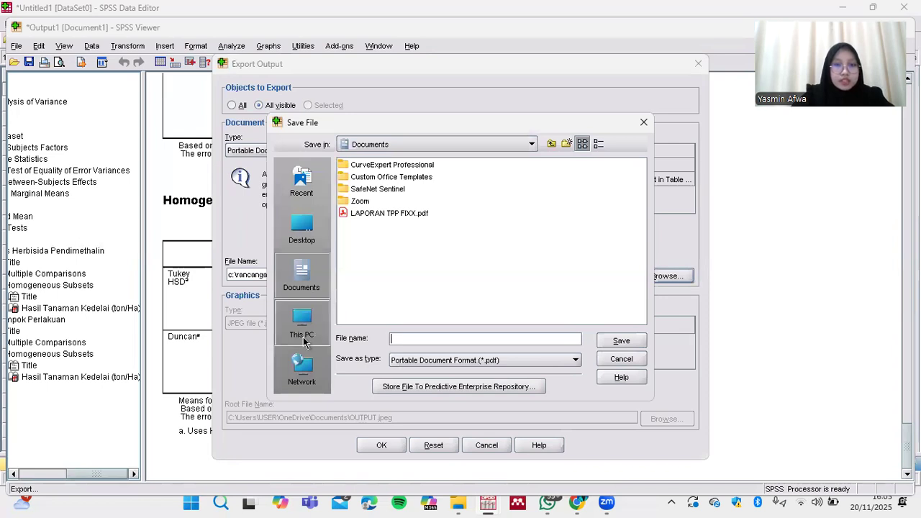
click(345, 166)
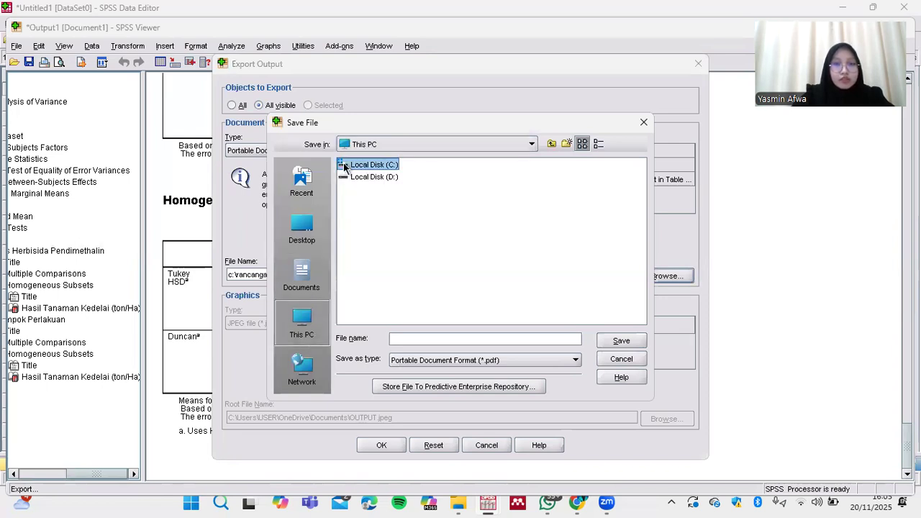
double_click(344, 166)
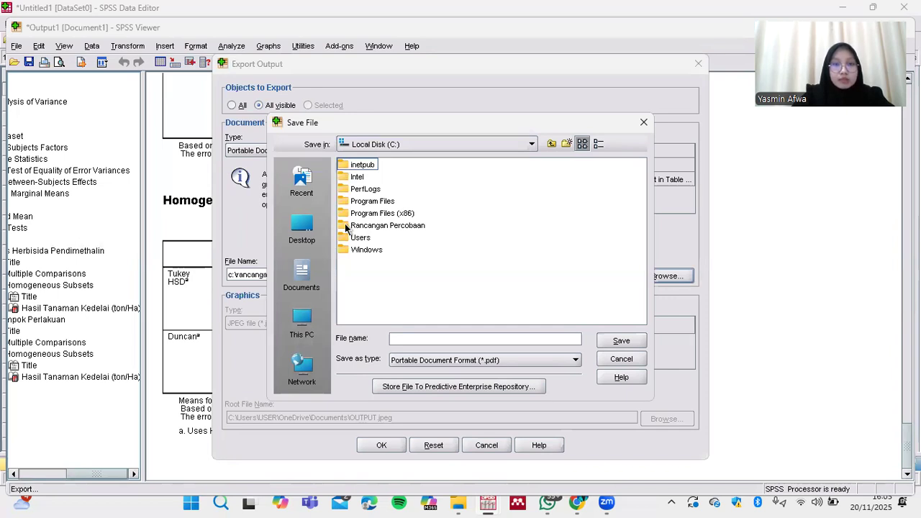
double_click(346, 226)
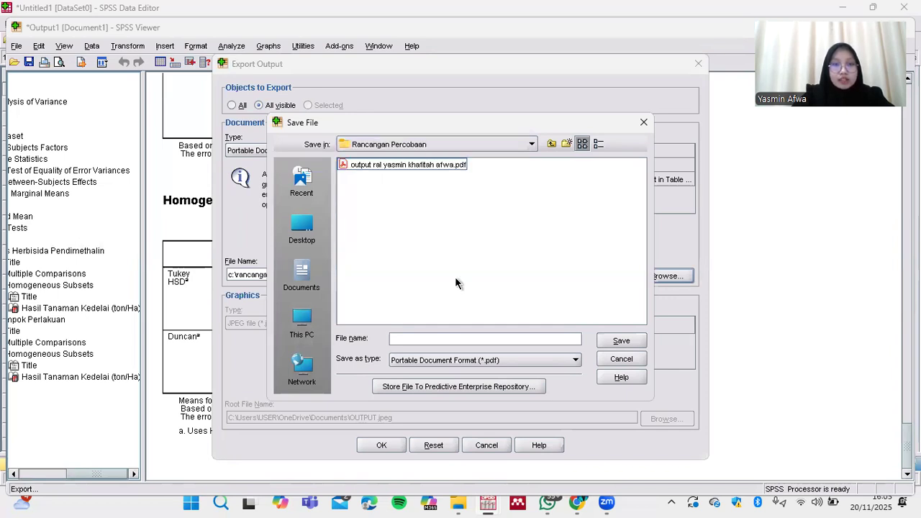
Step: Name the PDF "Output RAK" followed by the author's full name, save that file name and export the output
click(441, 338)
text(Outp)
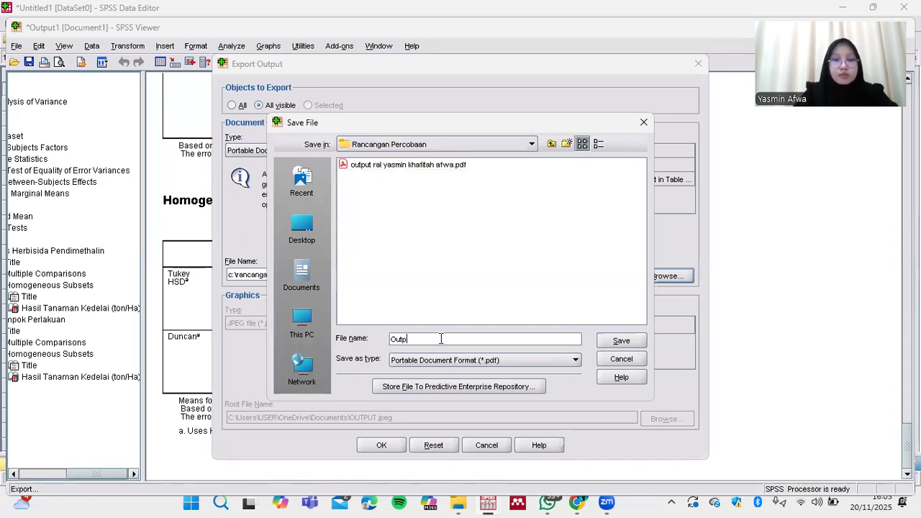
text(ut RA)
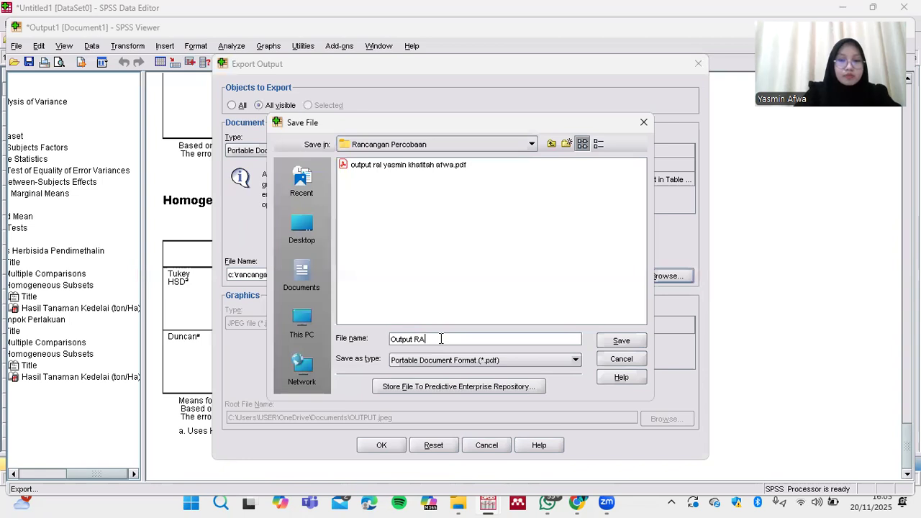
text(K Yasmin )
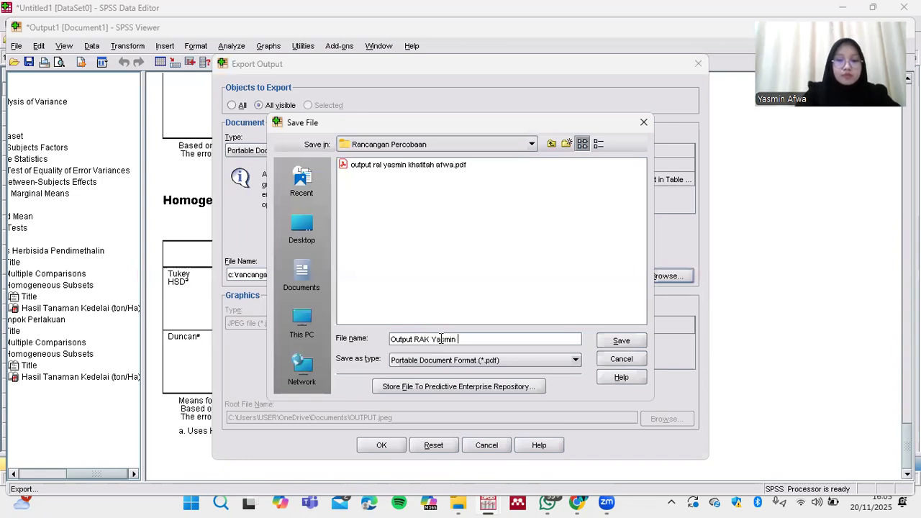
text(Khafitah Afwa)
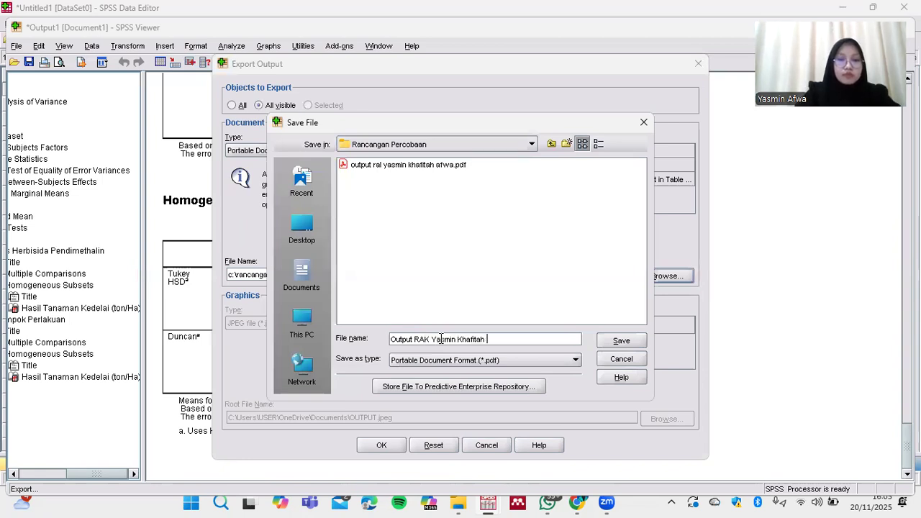
click(616, 341)
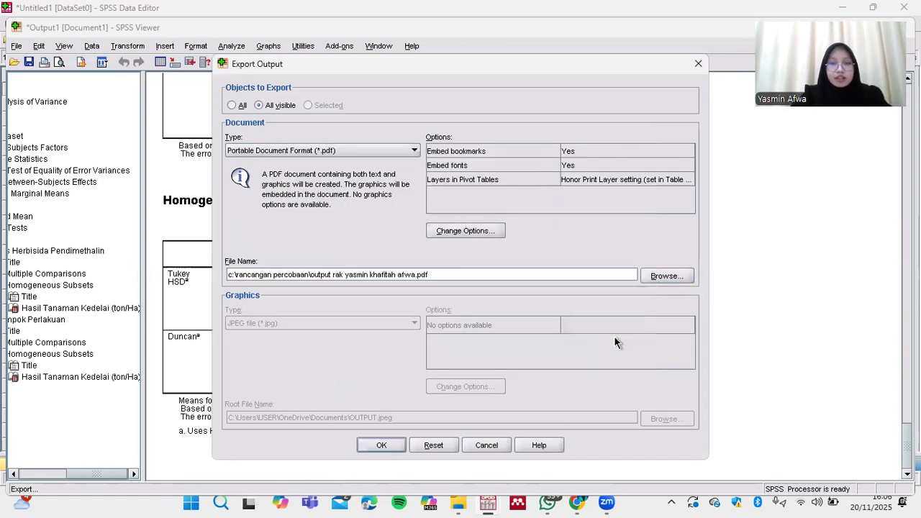
click(392, 446)
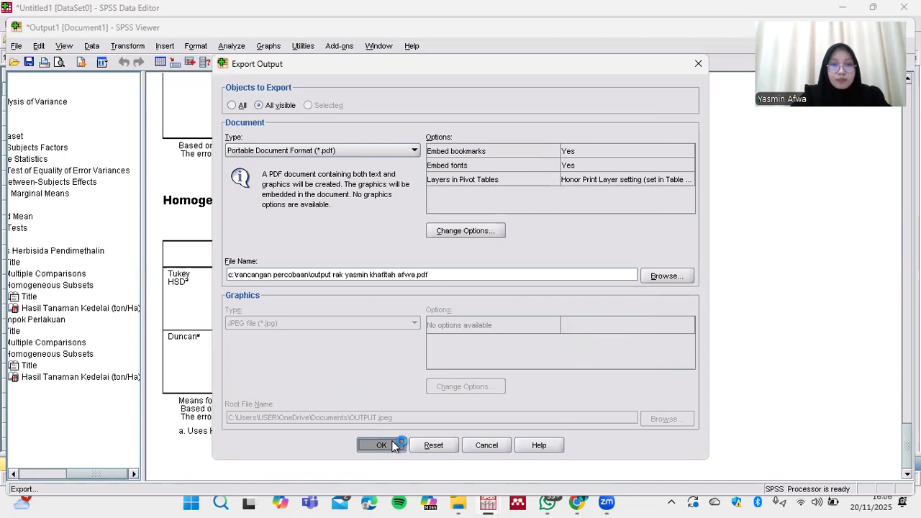